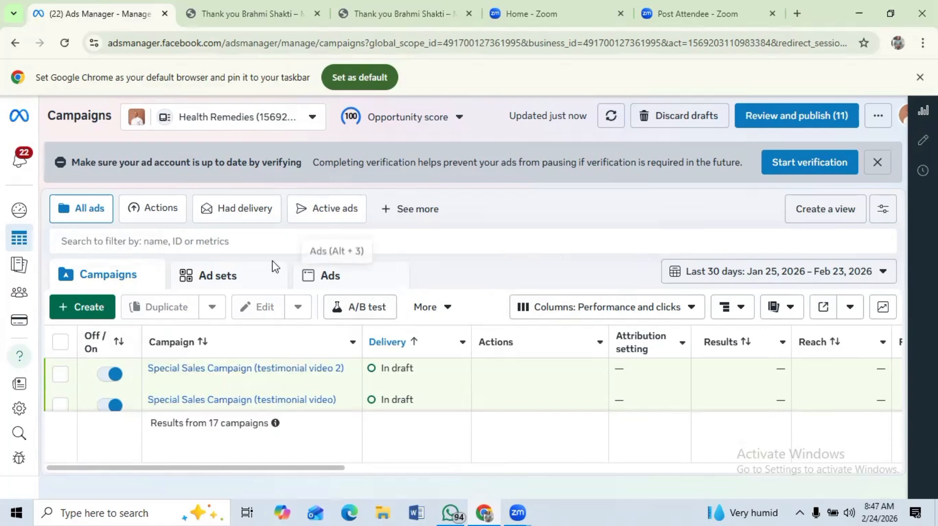
- Open Events Manager and start connecting a new Web data source
{"action": "mouse_move", "coordinate": [115, 223]}
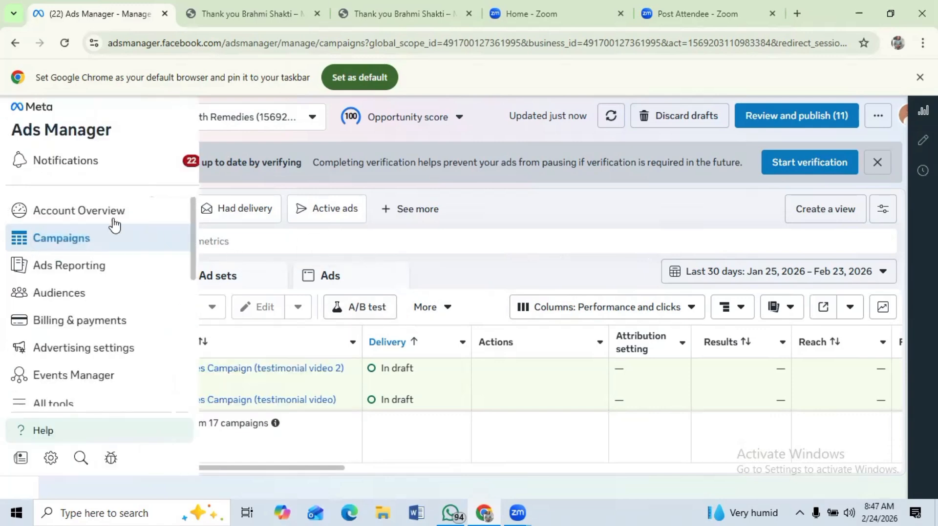
{"action": "left_click", "coordinate": [54, 386]}
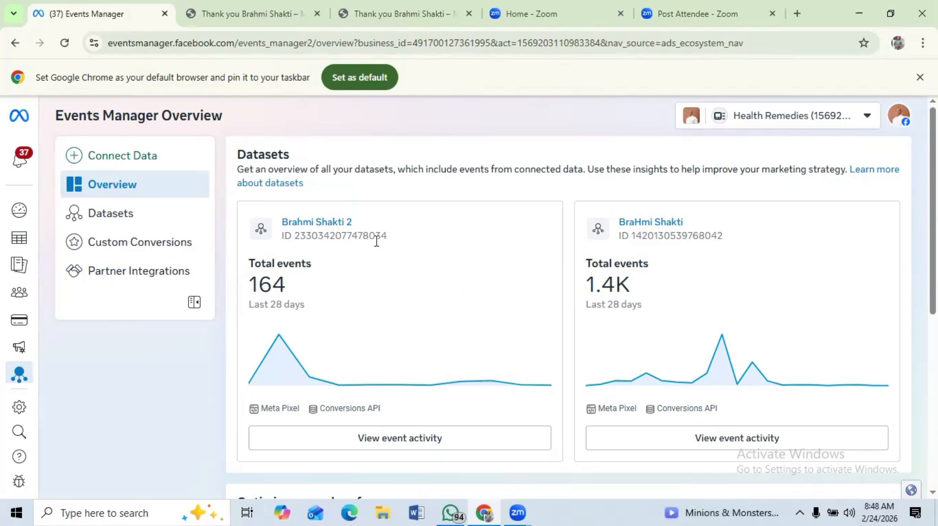
{"action": "left_click", "coordinate": [113, 157]}
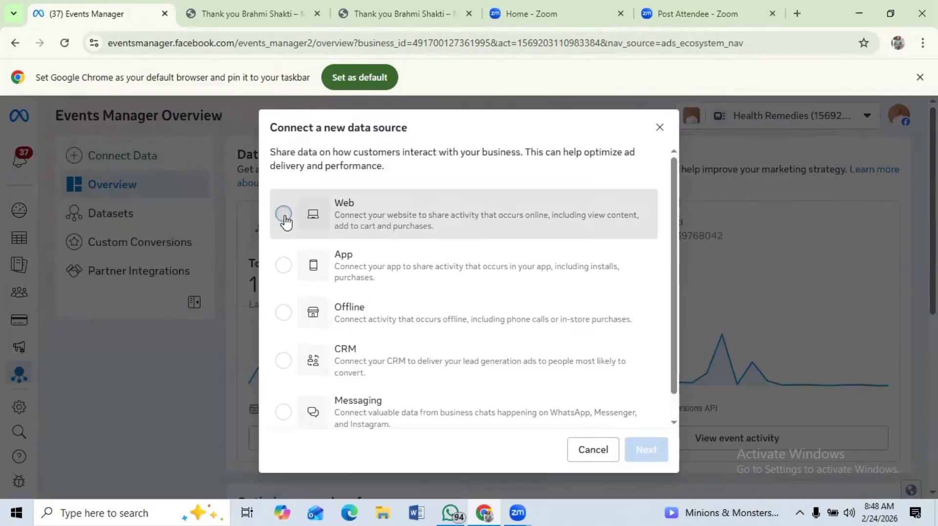
{"action": "left_click", "coordinate": [284, 215]}
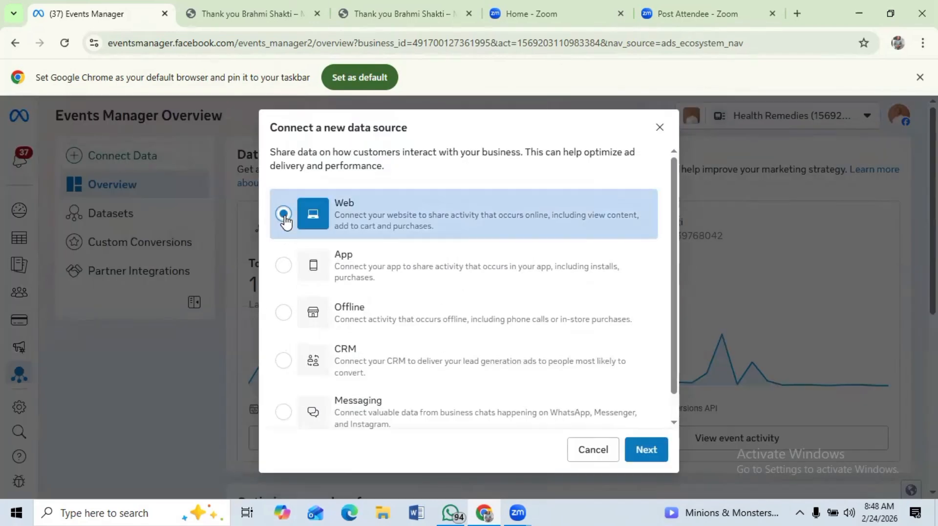
{"action": "left_click", "coordinate": [646, 450]}
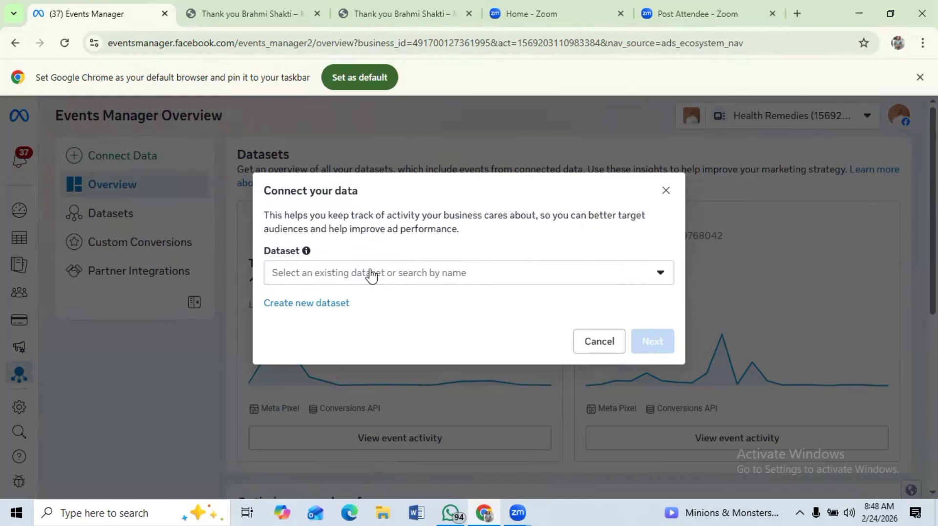
- Create a new dataset named "tutorial dataset"
{"action": "left_click", "coordinate": [311, 305]}
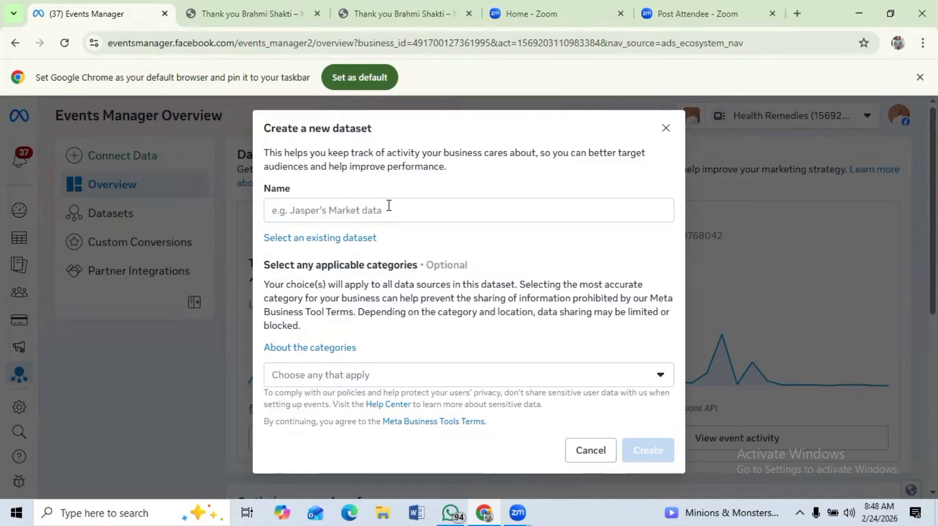
{"action": "left_click", "coordinate": [292, 210]}
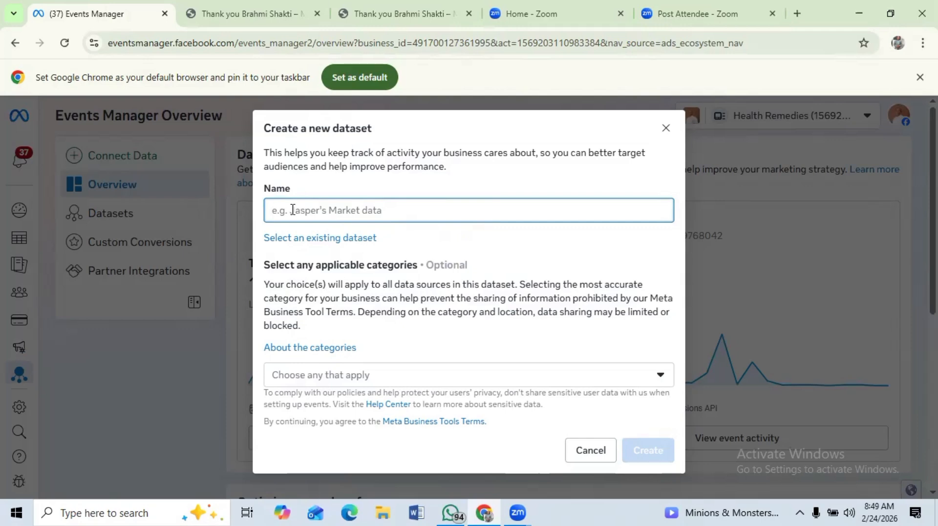
{"action": "type", "text": "tu"}
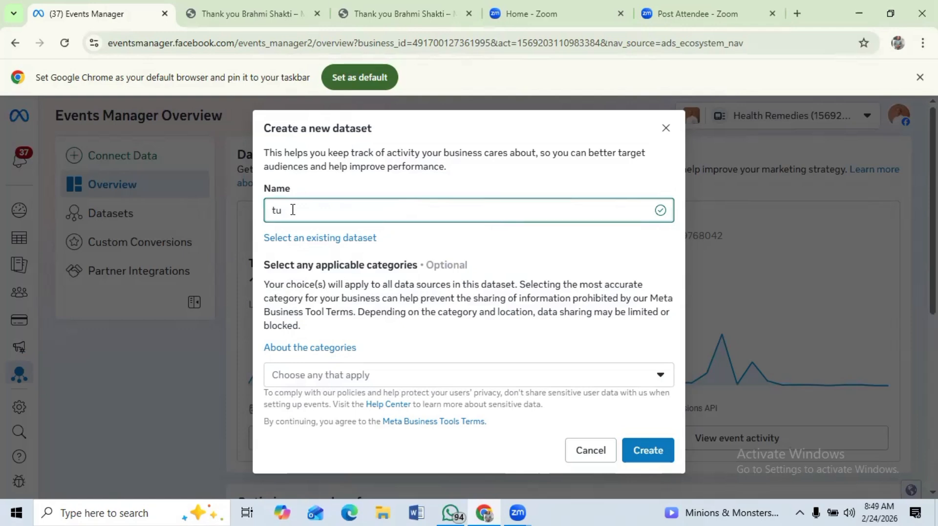
{"action": "type", "text": "turial data"}
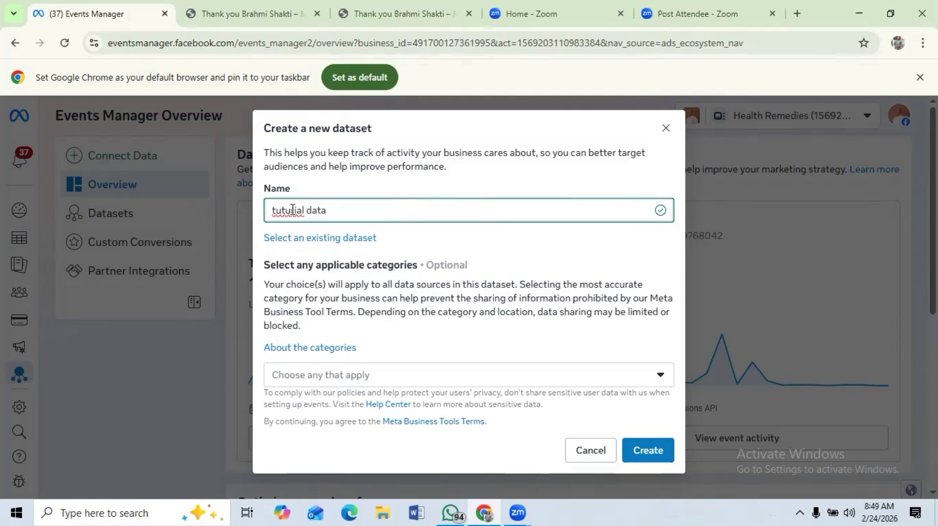
{"action": "type", "text": "set"}
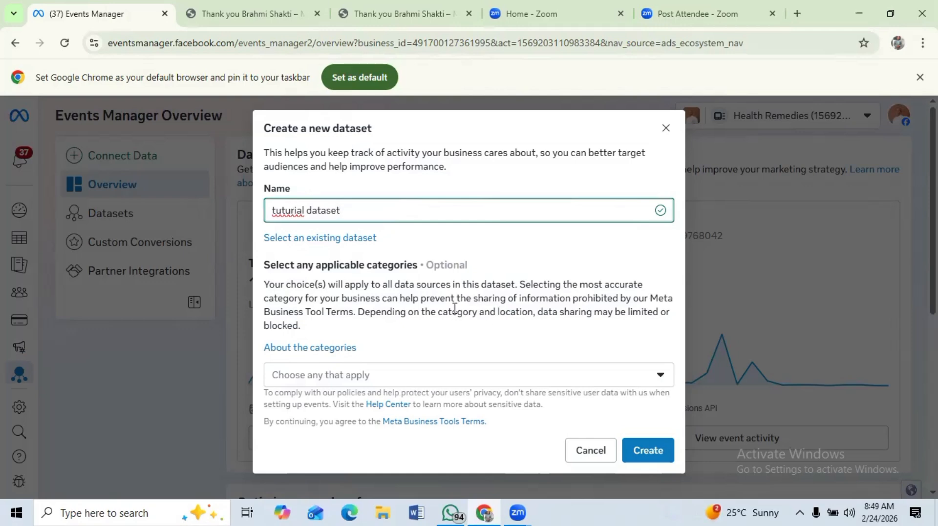
{"action": "left_click", "coordinate": [289, 210]}
{"action": "key", "text": "BackSpace"}
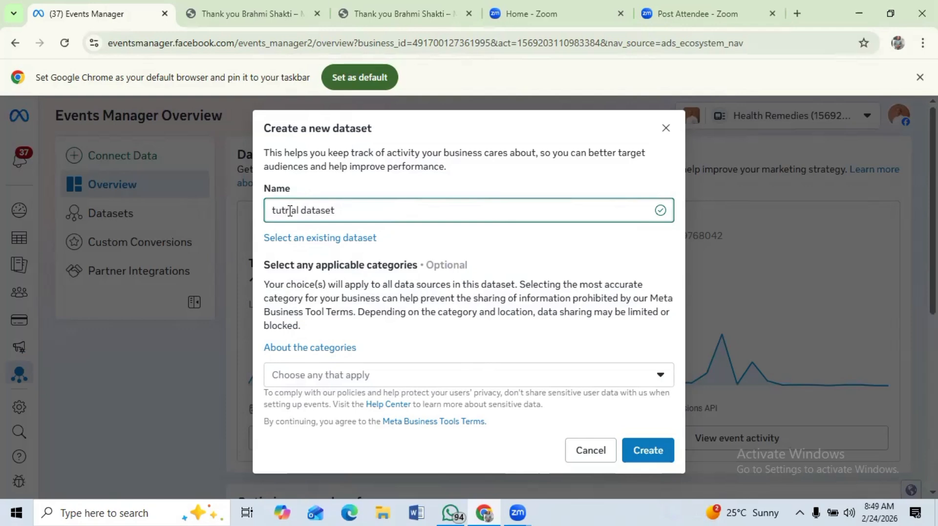
{"action": "type", "text": "o"}
{"action": "left_click", "coordinate": [646, 457]}
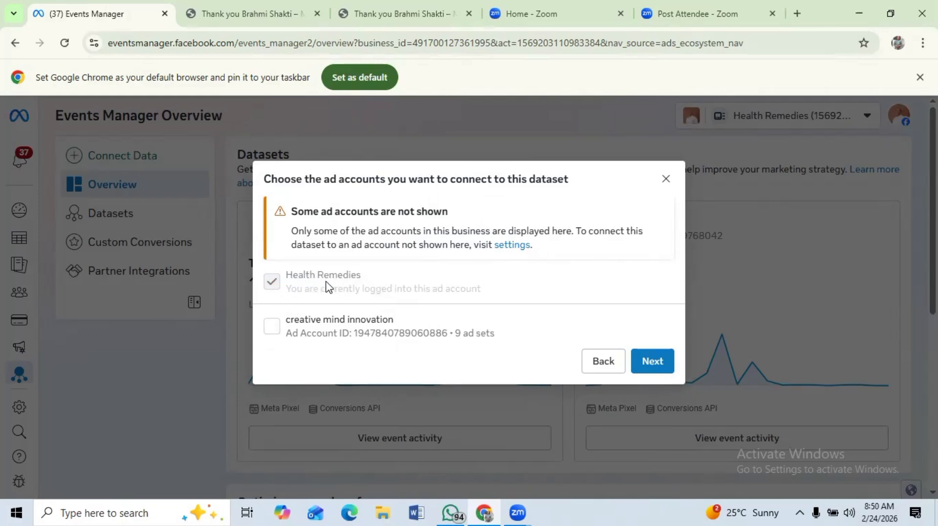
- Proceed through the ad account selection and the recommended setup screens of the dataset wizard
{"action": "left_click", "coordinate": [654, 370]}
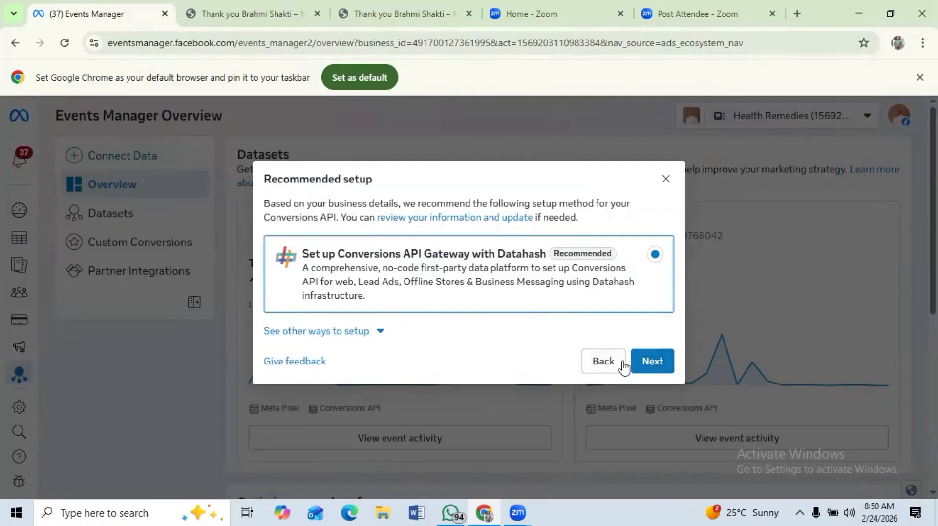
{"action": "left_click", "coordinate": [654, 364]}
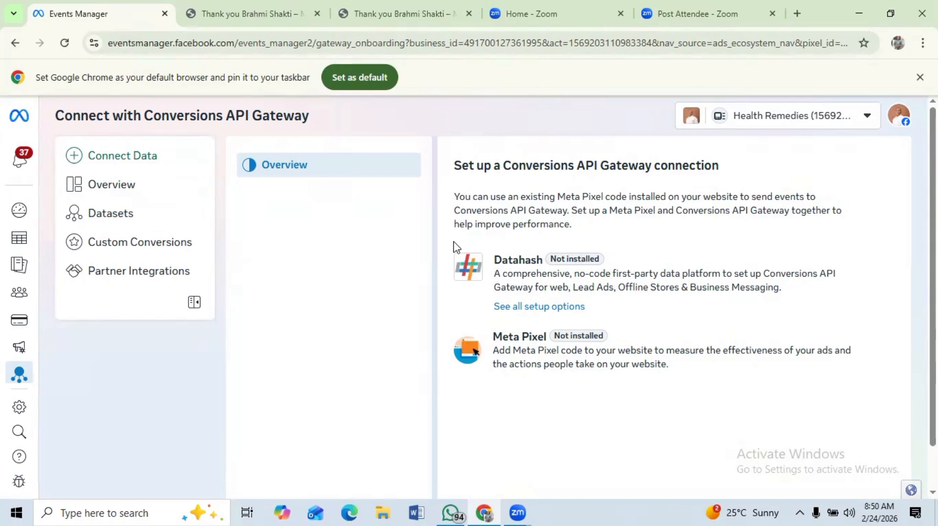
- Open the "tutorial dataset" on the Datasets page
{"action": "left_click", "coordinate": [112, 219]}
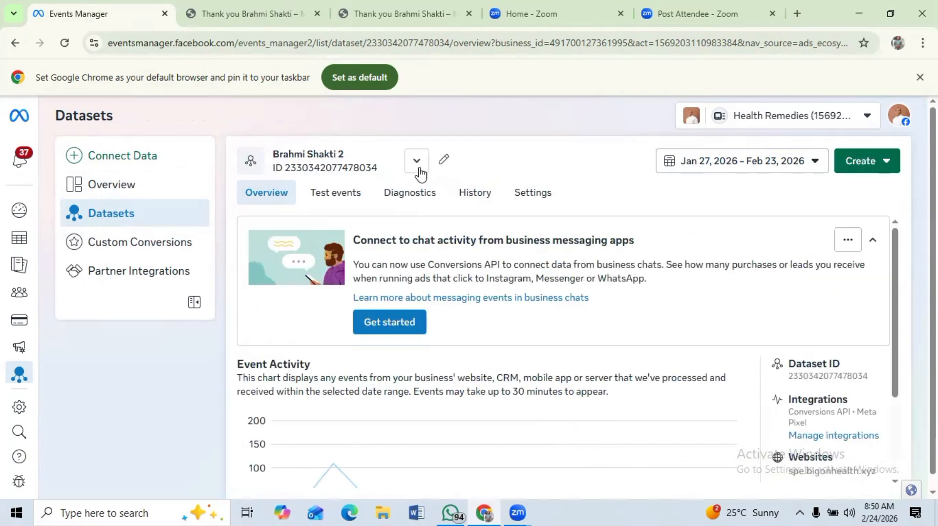
{"action": "left_click", "coordinate": [416, 166]}
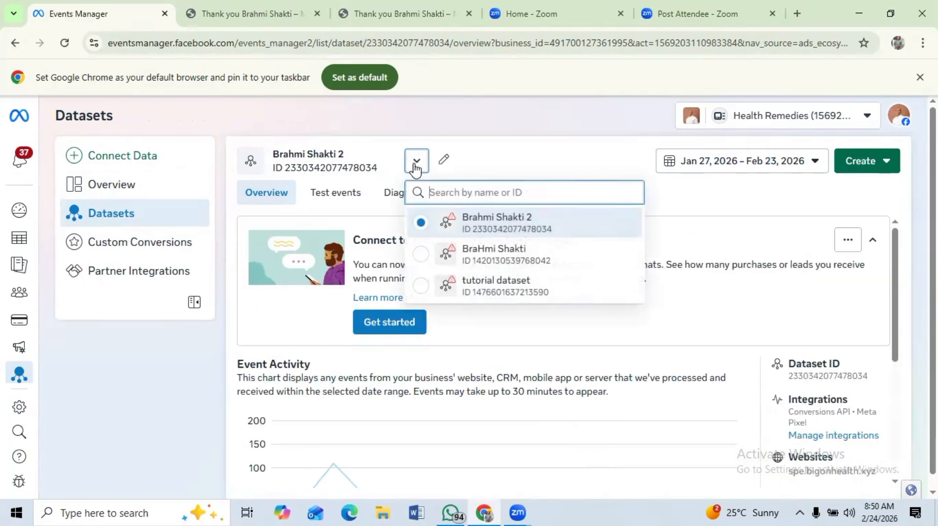
{"action": "left_click", "coordinate": [496, 296]}
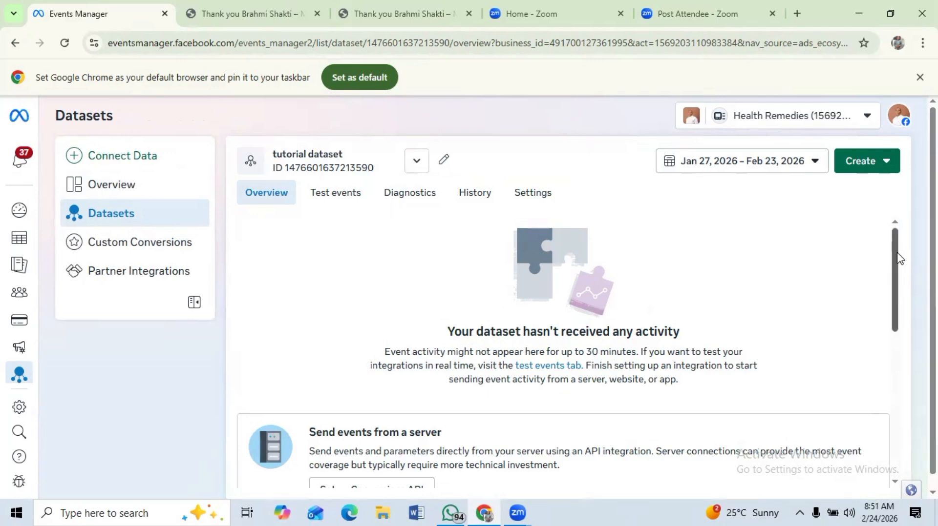
- Start manual Meta Pixel installation for the dataset and copy the pixel base code
{"action": "mouse_move", "coordinate": [900, 259]}
{"action": "left_mouse_down"}
{"action": "mouse_move", "coordinate": [909, 356]}
{"action": "mouse_move", "coordinate": [904, 255]}
{"action": "left_mouse_up"}
{"action": "left_click_drag", "start_coordinate": [895, 279], "coordinate": [899, 299]}
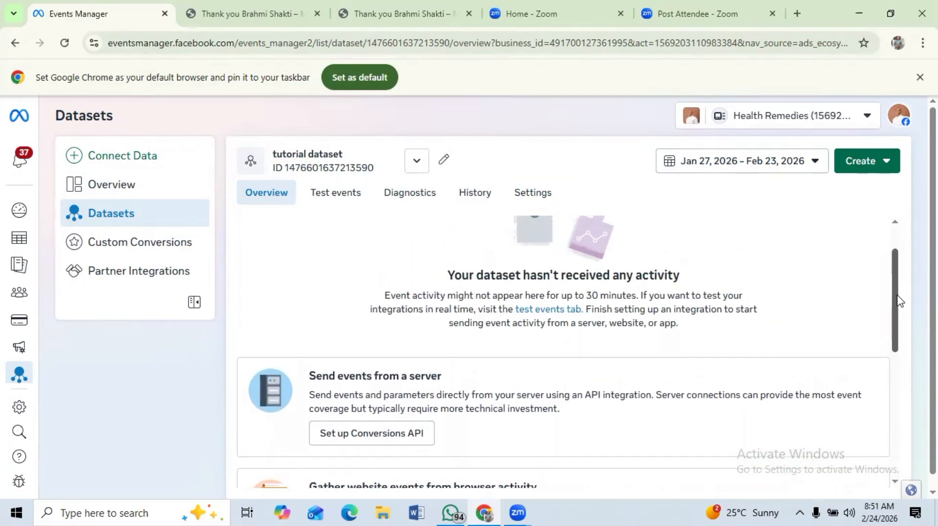
{"action": "left_click_drag", "start_coordinate": [892, 294], "coordinate": [892, 362]}
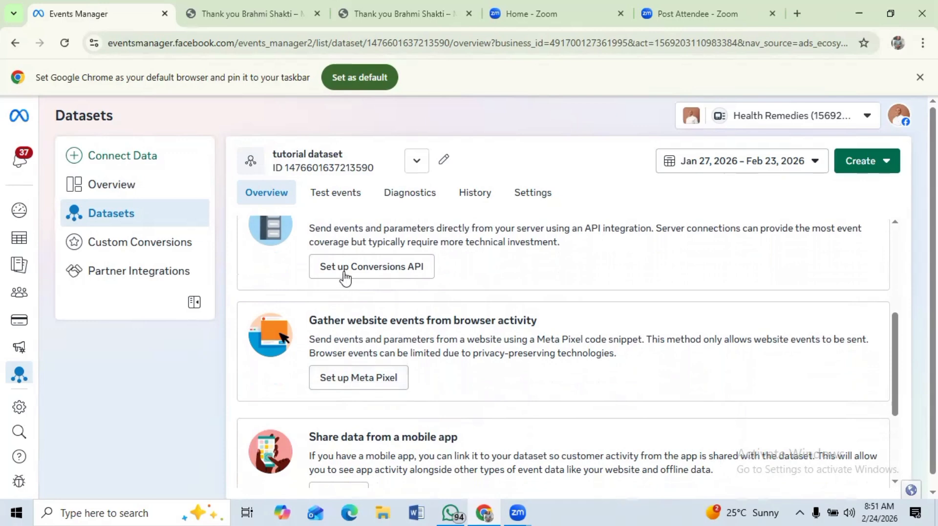
{"action": "left_click", "coordinate": [357, 379]}
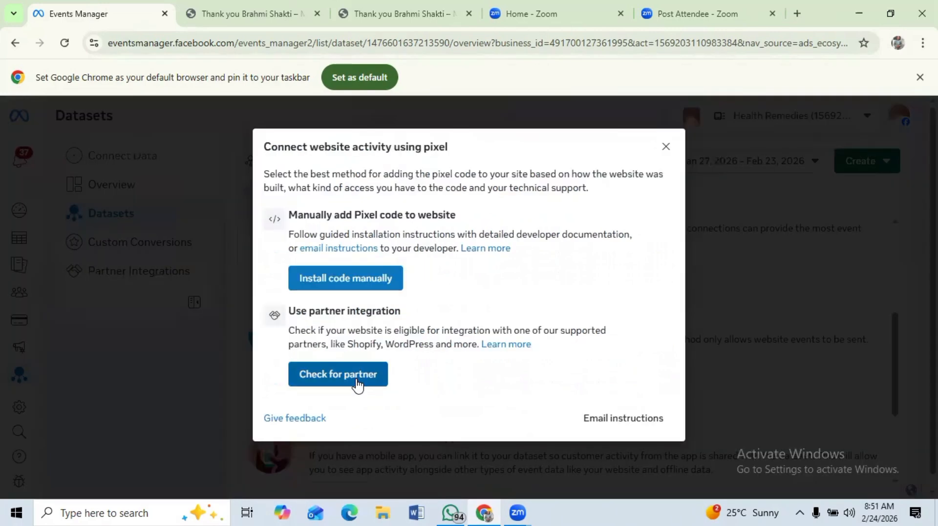
{"action": "left_click", "coordinate": [336, 286]}
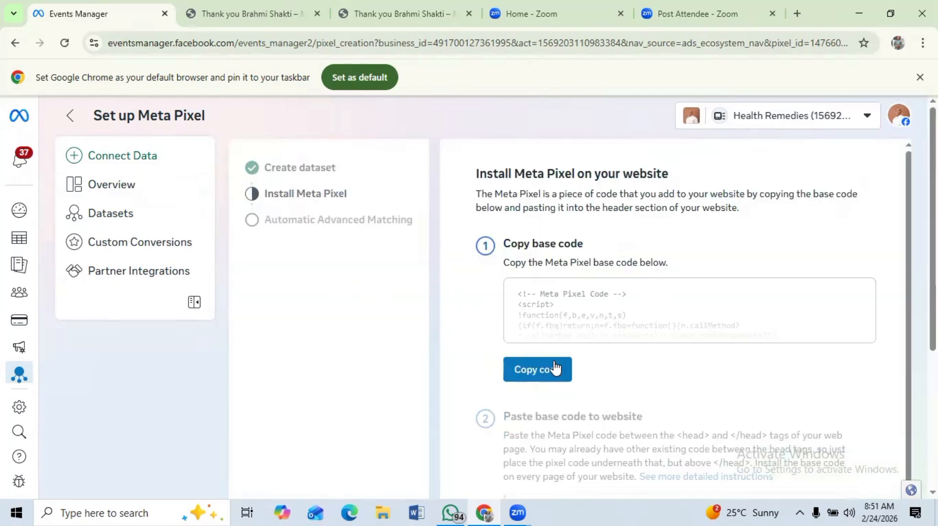
{"action": "left_click", "coordinate": [538, 377]}
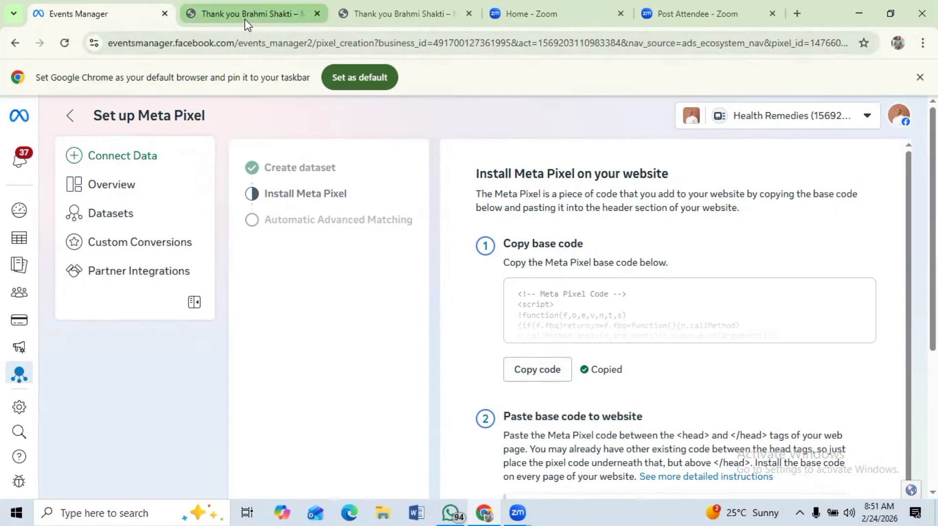
- Switch to the WordPress admin tab and open the installed plugins page
{"action": "left_click", "coordinate": [397, 19]}
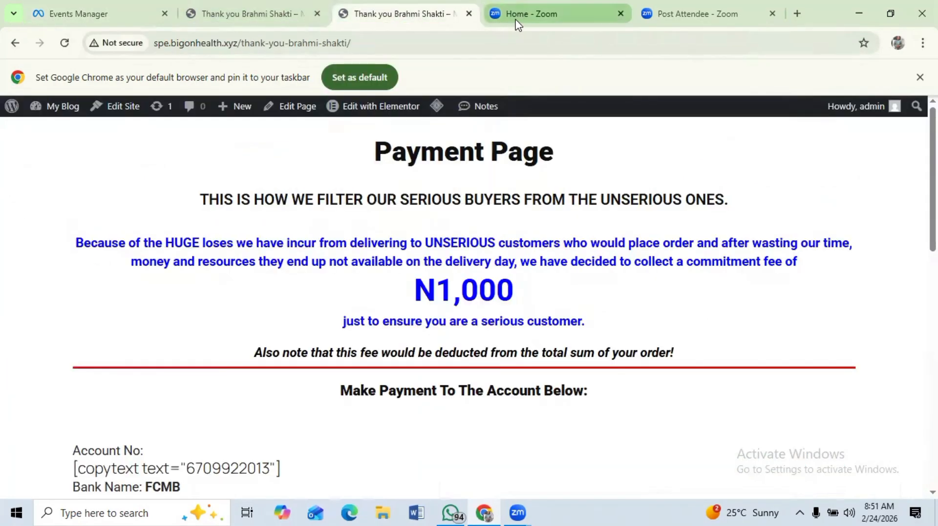
{"action": "left_click", "coordinate": [516, 21]}
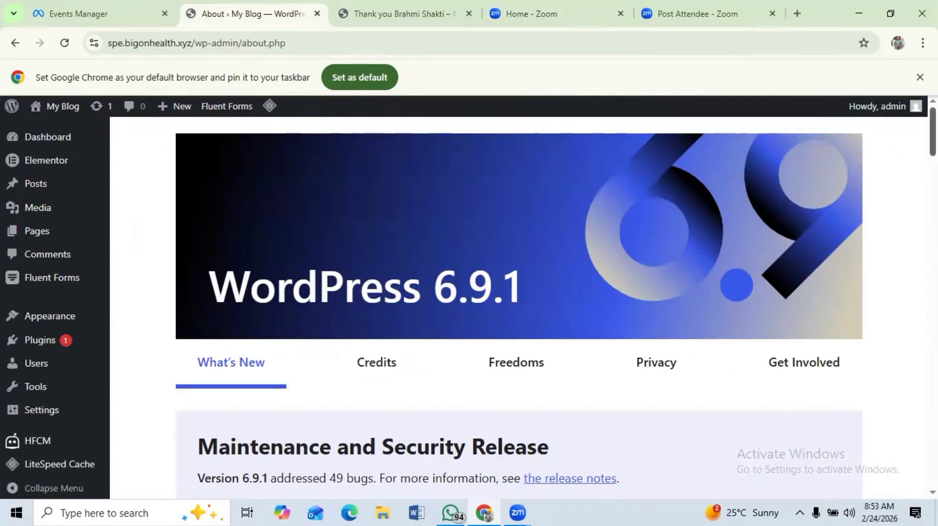
{"action": "scroll", "coordinate": [520, 308], "scroll_direction": "down", "scroll_amount": 5}
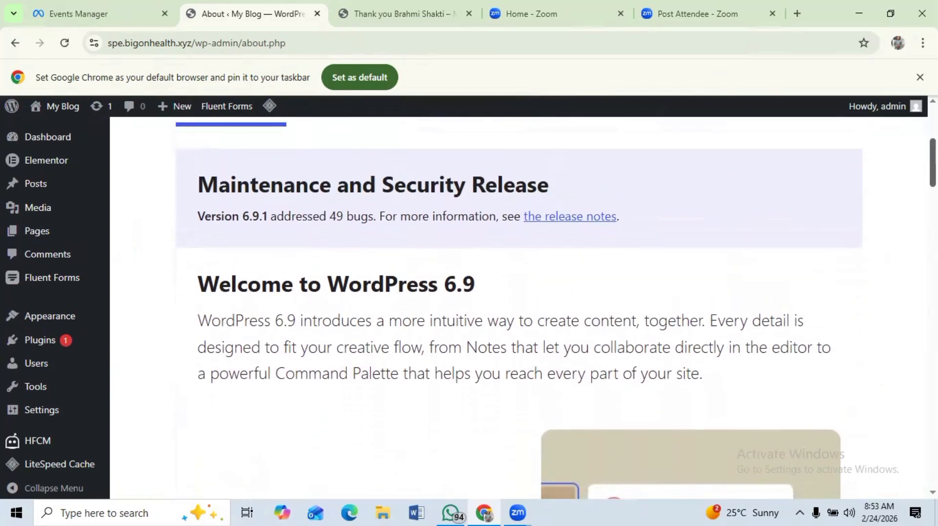
{"action": "mouse_move", "coordinate": [30, 360]}
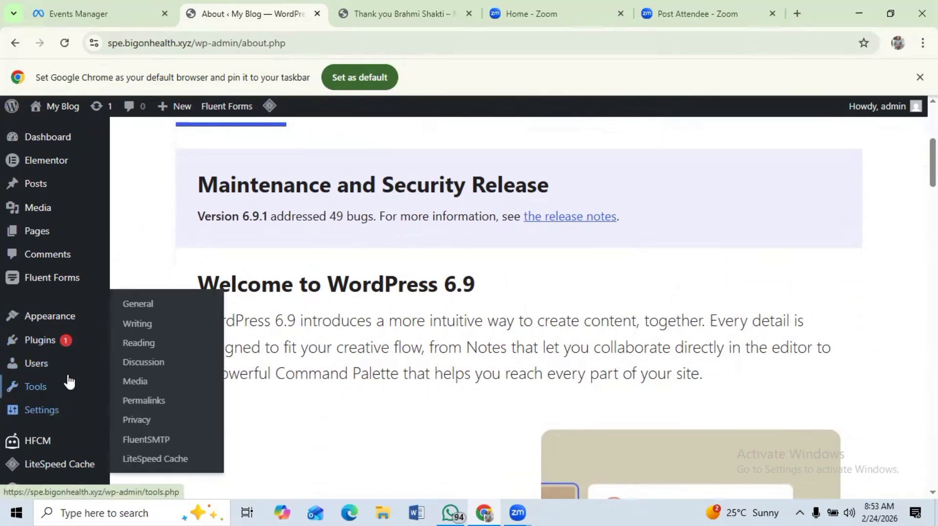
{"action": "mouse_move", "coordinate": [69, 359]}
{"action": "mouse_move", "coordinate": [84, 340]}
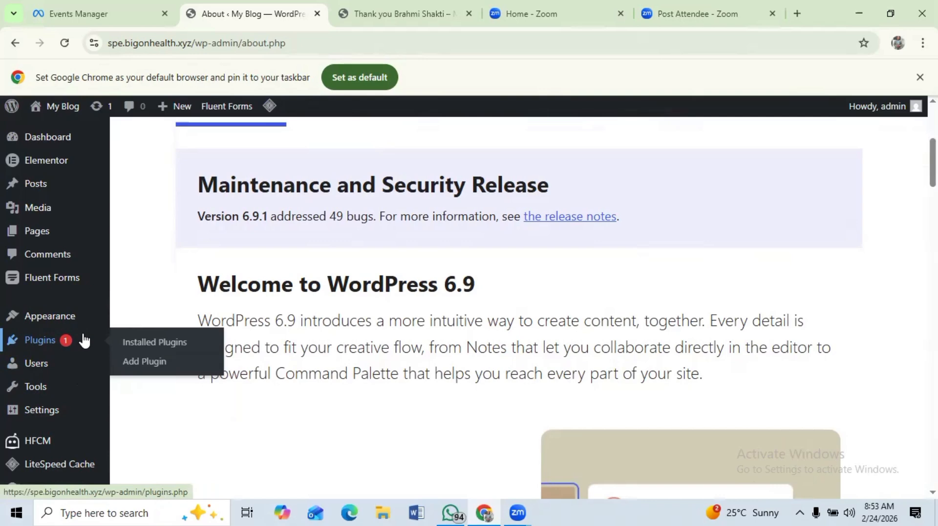
{"action": "left_click", "coordinate": [43, 346]}
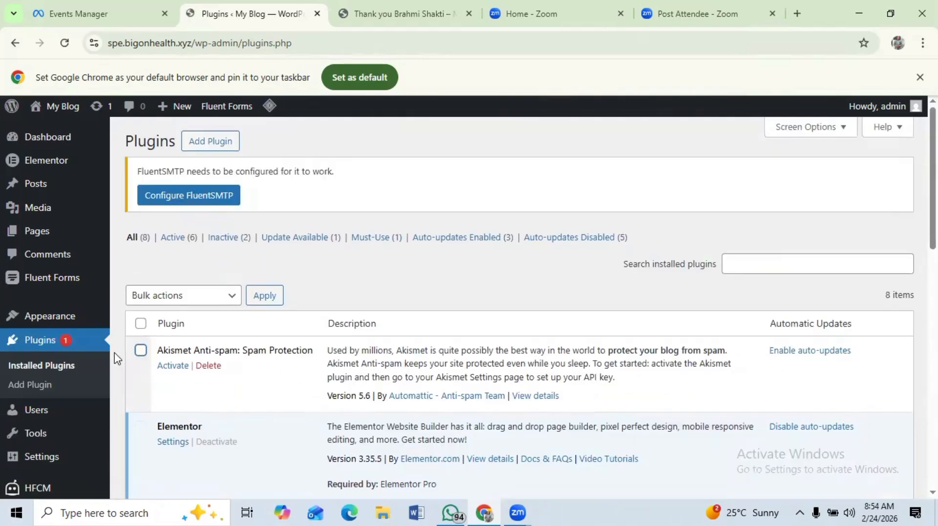
- Search the plugin directory for "hfcm"
{"action": "left_click", "coordinate": [217, 146]}
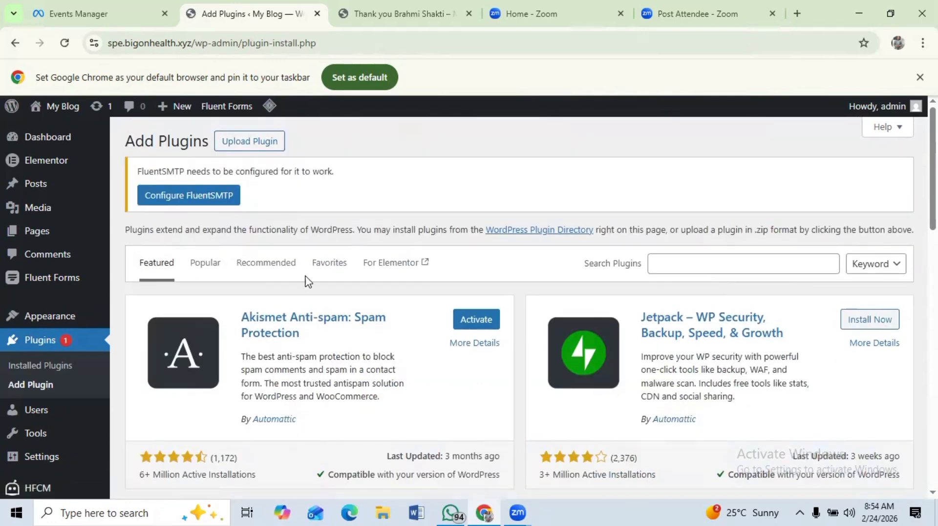
{"action": "left_click", "coordinate": [653, 264]}
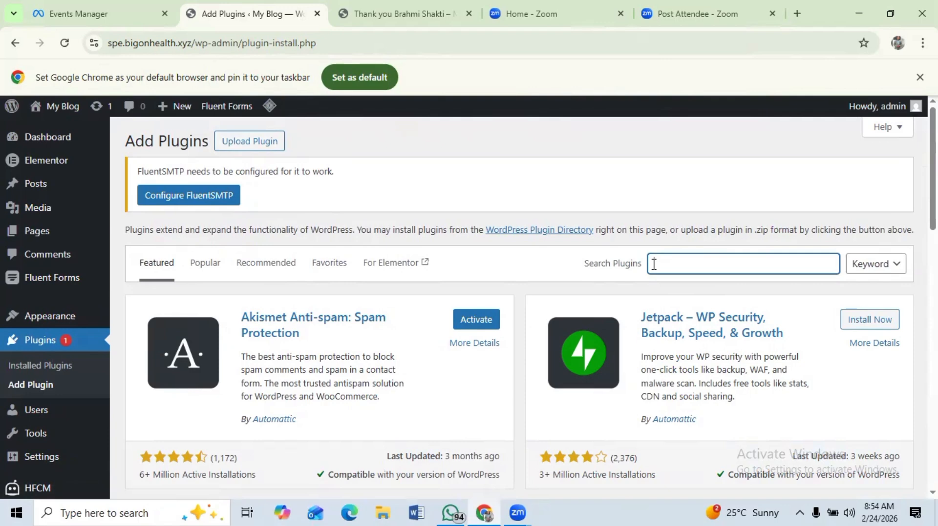
{"action": "type", "text": "hfcm"}
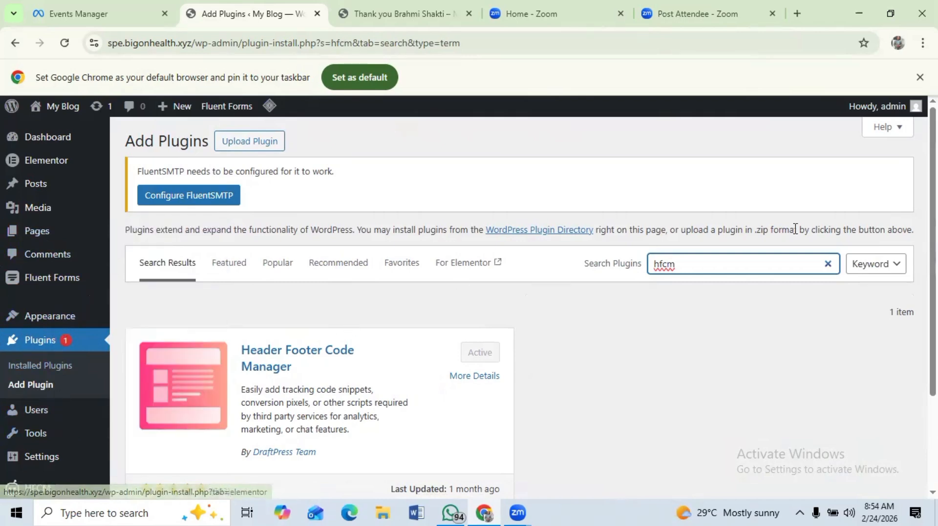
- Open the Header Footer Code Manager's Add New snippet page
{"action": "scroll", "coordinate": [212, 352], "scroll_direction": "down", "scroll_amount": 2}
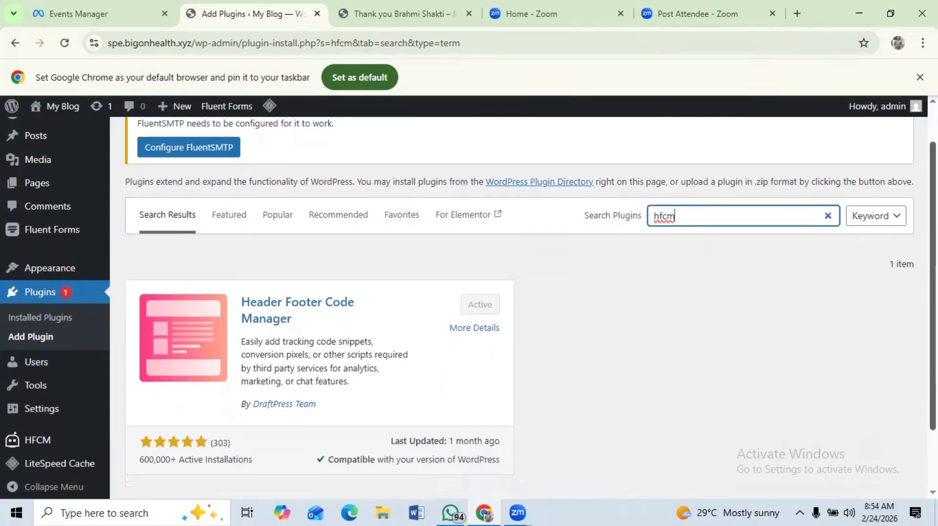
{"action": "mouse_move", "coordinate": [32, 435]}
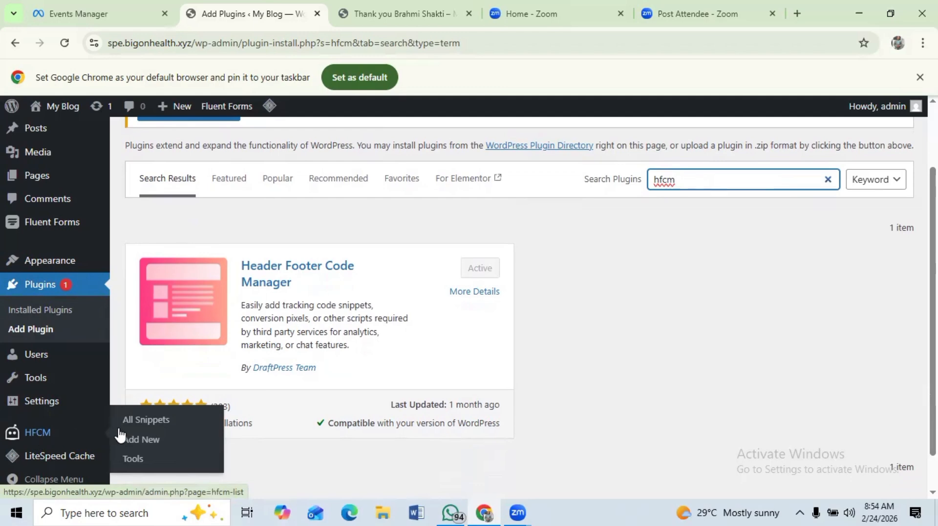
{"action": "left_click", "coordinate": [149, 446]}
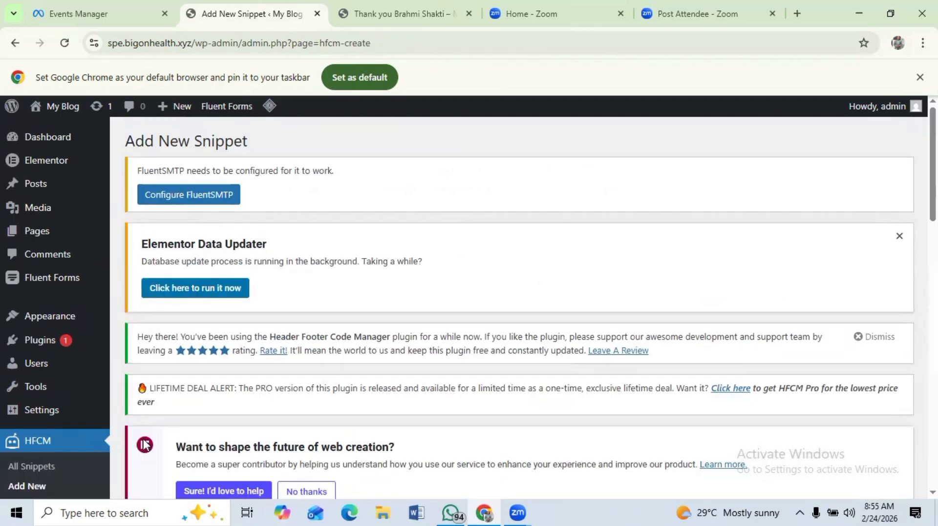
{"action": "left_click_drag", "start_coordinate": [147, 439], "coordinate": [6, 481]}
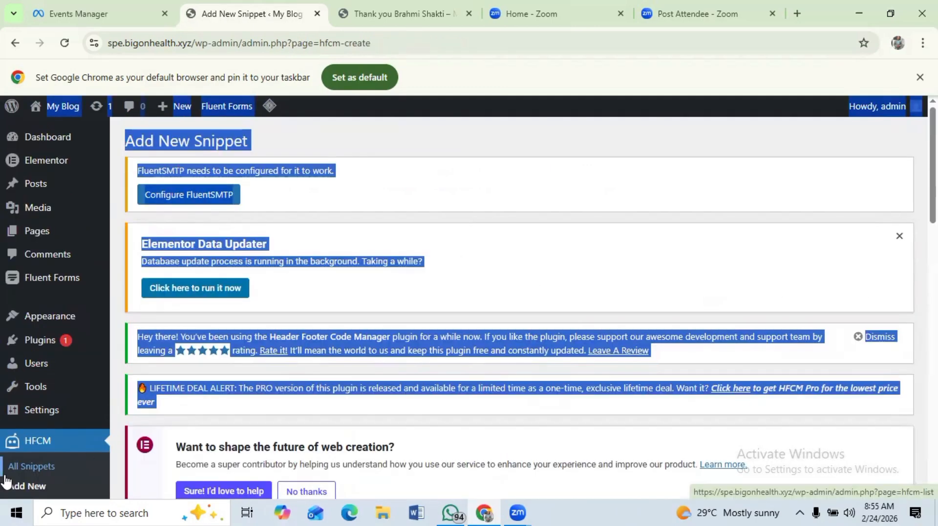
{"action": "left_click", "coordinate": [97, 410]}
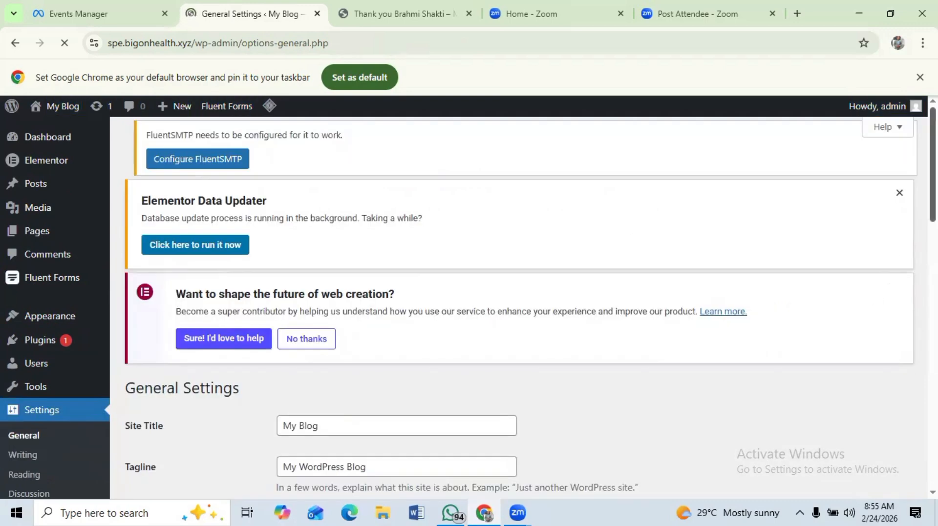
{"action": "scroll", "coordinate": [469, 308], "scroll_direction": "down", "scroll_amount": 2}
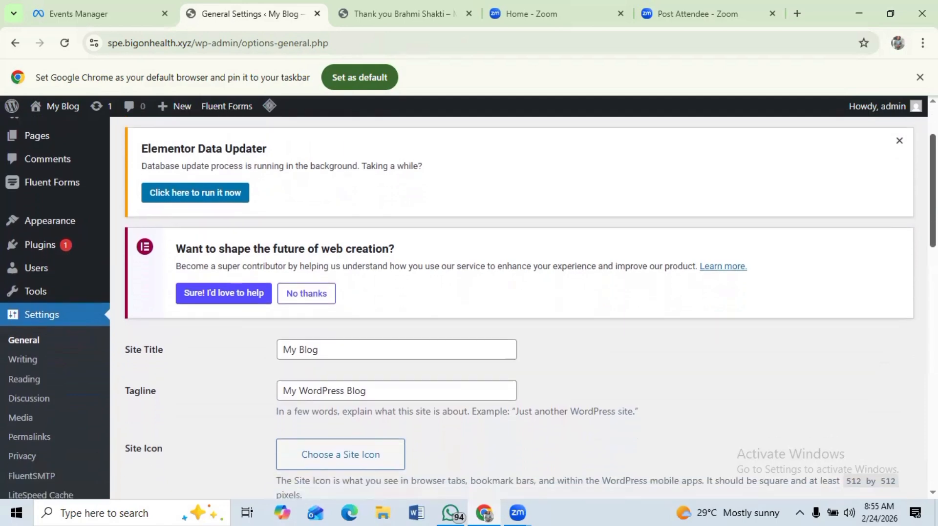
{"action": "scroll", "coordinate": [469, 308], "scroll_direction": "up", "scroll_amount": 2}
{"action": "scroll", "coordinate": [469, 307], "scroll_direction": "down", "scroll_amount": 3}
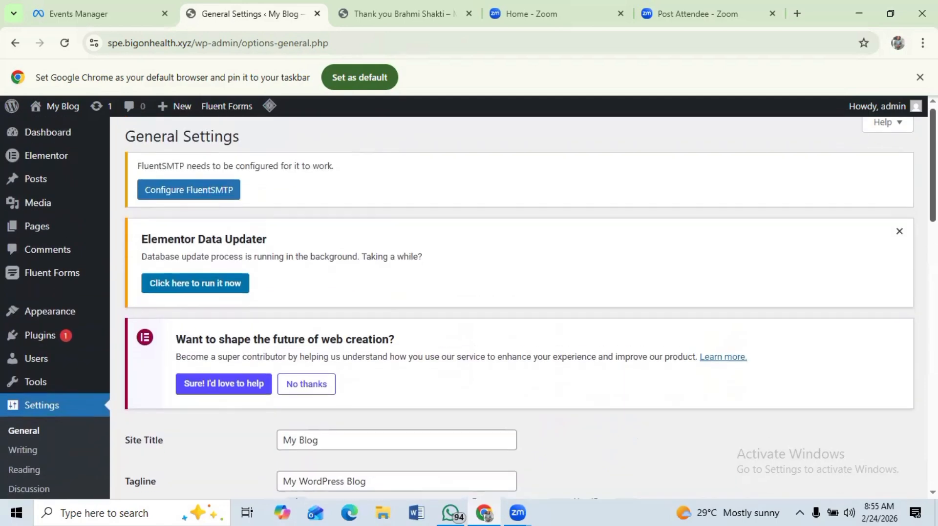
{"action": "scroll", "coordinate": [584, 193], "scroll_direction": "down", "scroll_amount": 3}
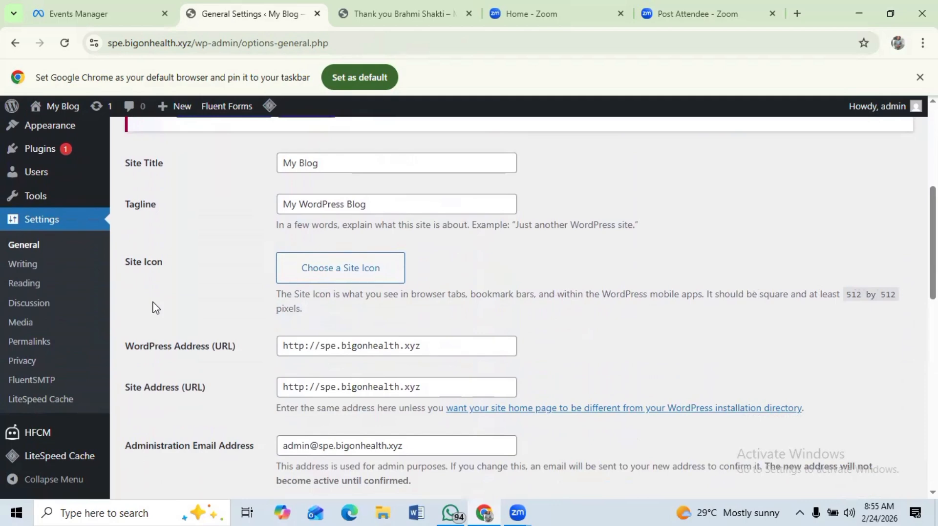
{"action": "mouse_move", "coordinate": [31, 432]}
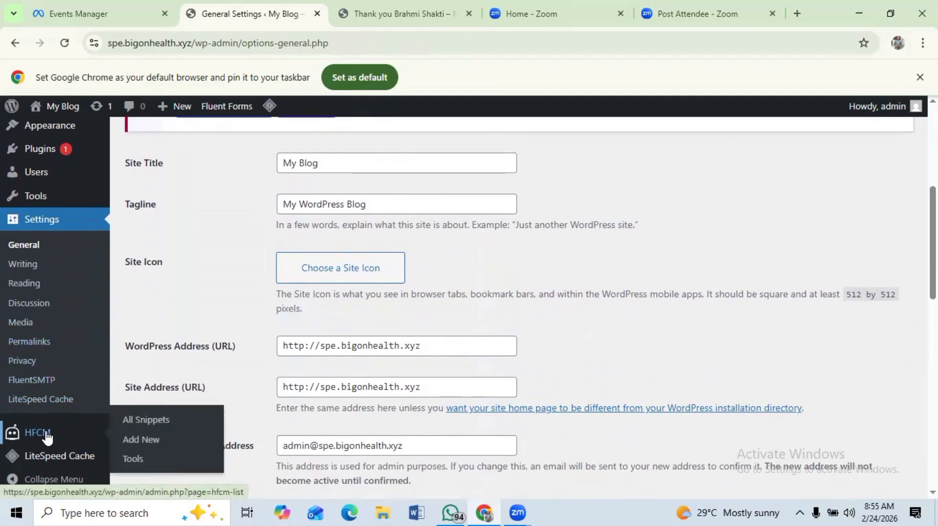
{"action": "left_click", "coordinate": [141, 440]}
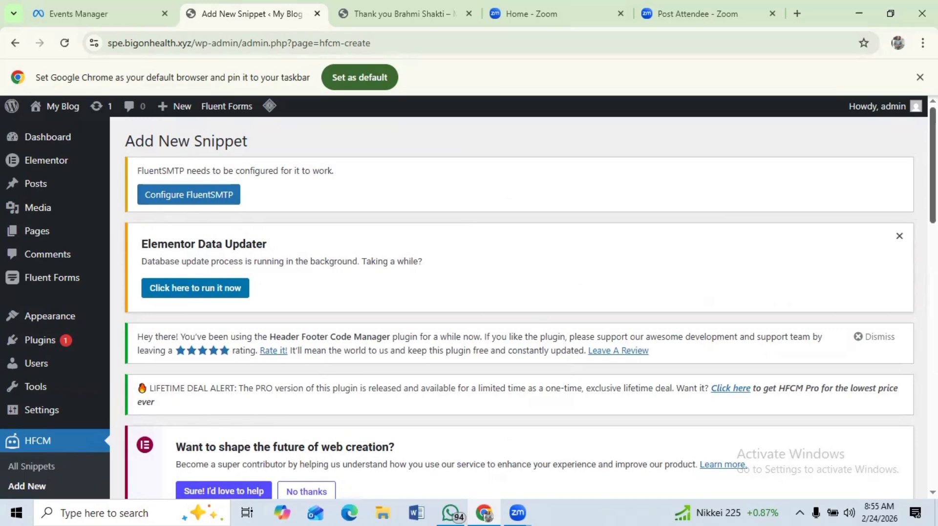
- Name the new snippet "tutorial 1"
{"action": "scroll", "coordinate": [517, 303], "scroll_direction": "down", "scroll_amount": 3}
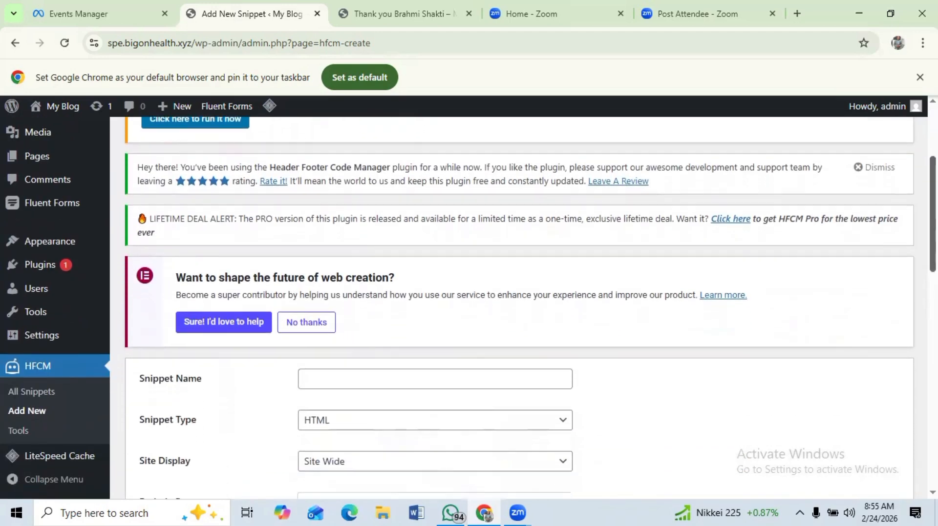
{"action": "scroll", "coordinate": [518, 303], "scroll_direction": "down", "scroll_amount": 2}
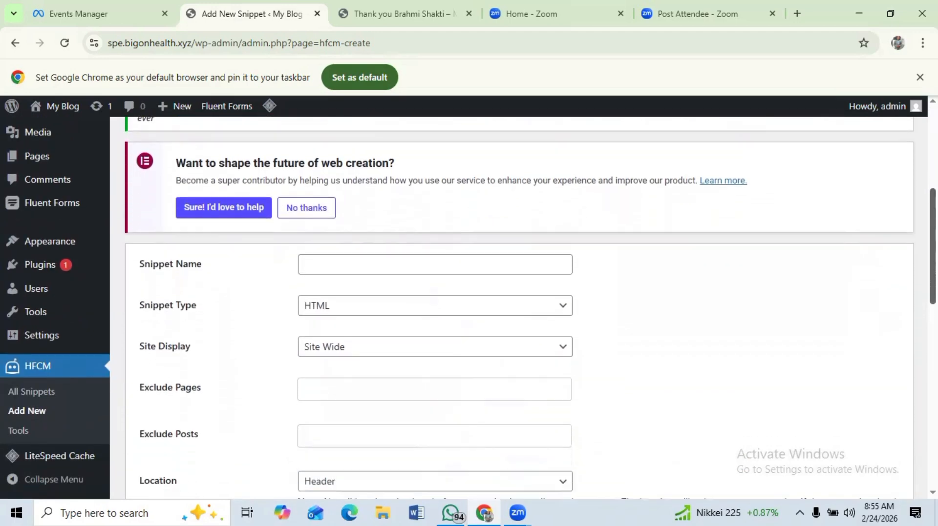
{"action": "left_click", "coordinate": [302, 265]}
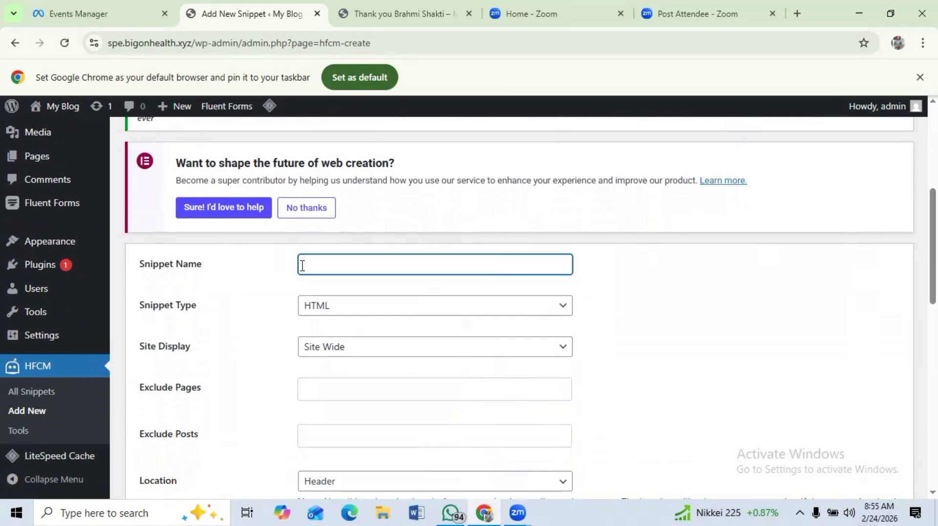
{"action": "type", "text": "utorial 1"}
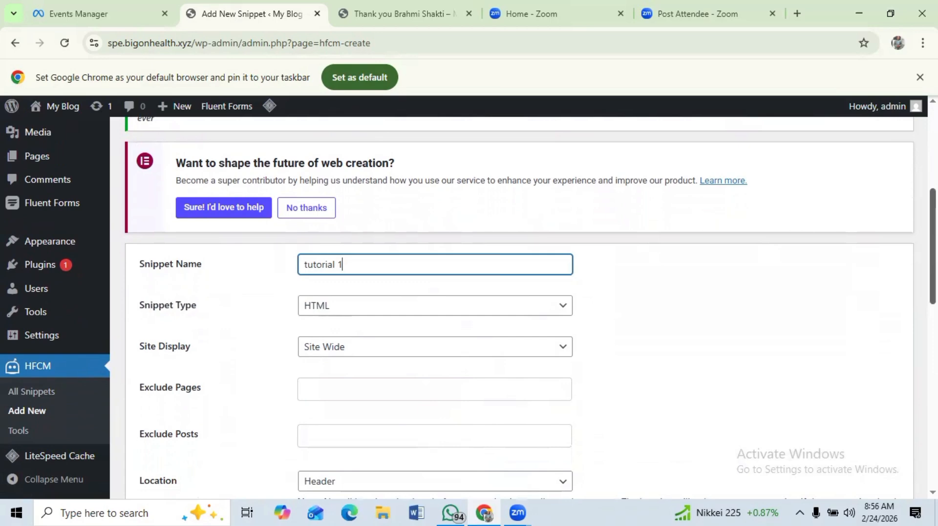
- Copy the Meta Pixel base code again from the Events Manager setup page
{"action": "scroll", "coordinate": [932, 247], "scroll_direction": "down", "scroll_amount": 3}
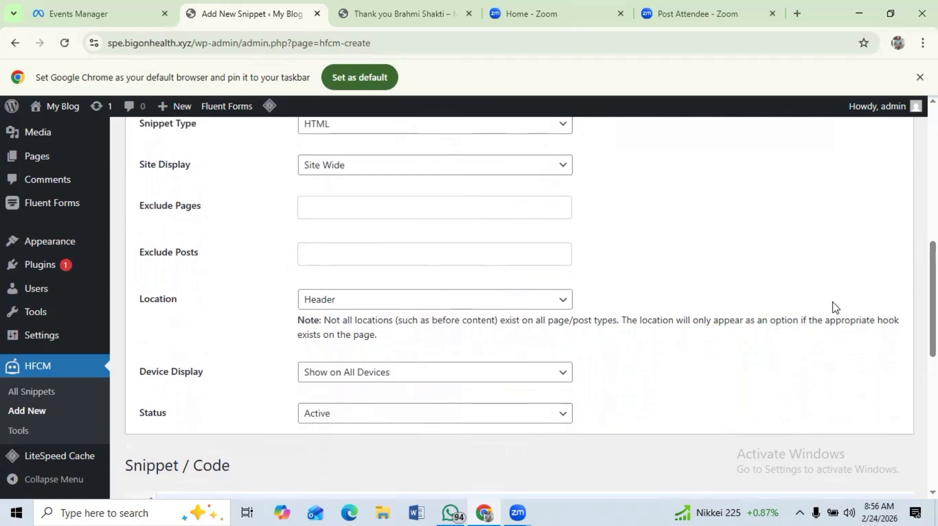
{"action": "scroll", "coordinate": [518, 303], "scroll_direction": "down", "scroll_amount": 5}
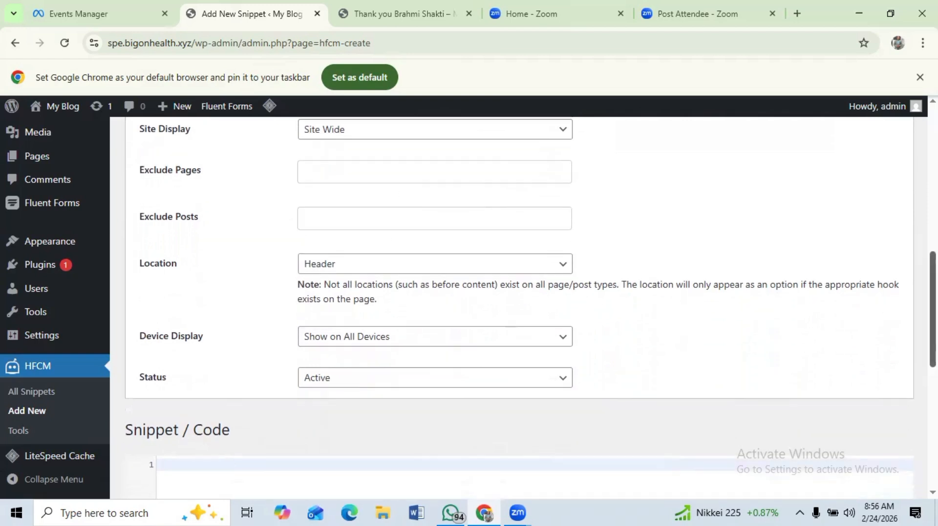
{"action": "scroll", "coordinate": [518, 302], "scroll_direction": "down", "scroll_amount": 1}
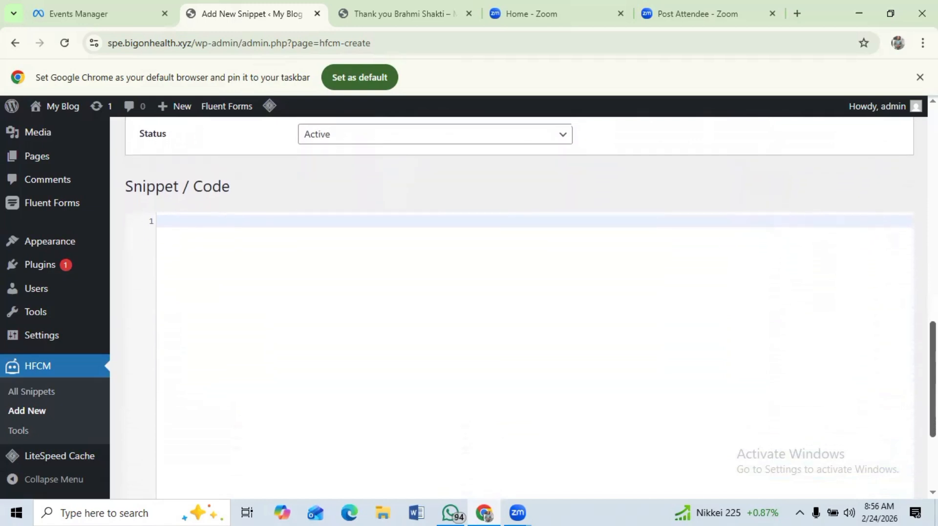
{"action": "left_click", "coordinate": [159, 218]}
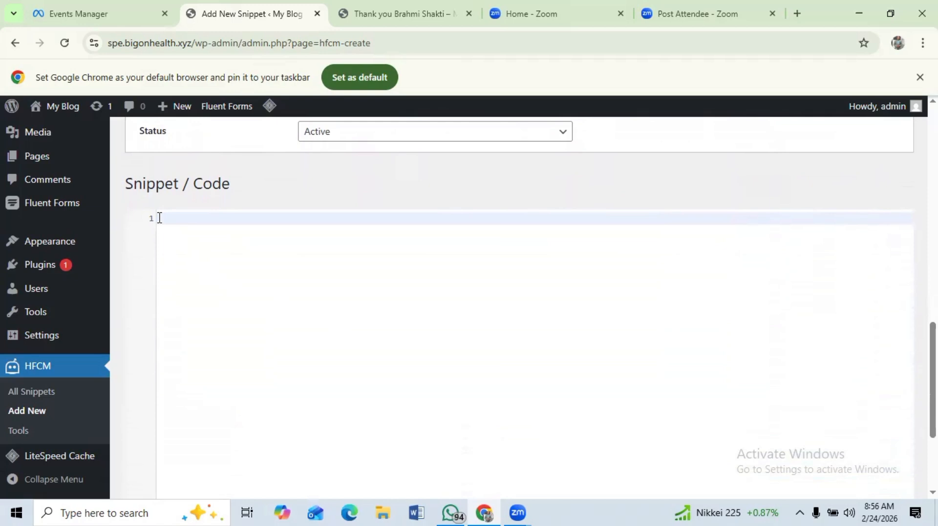
{"action": "left_click", "coordinate": [98, 18]}
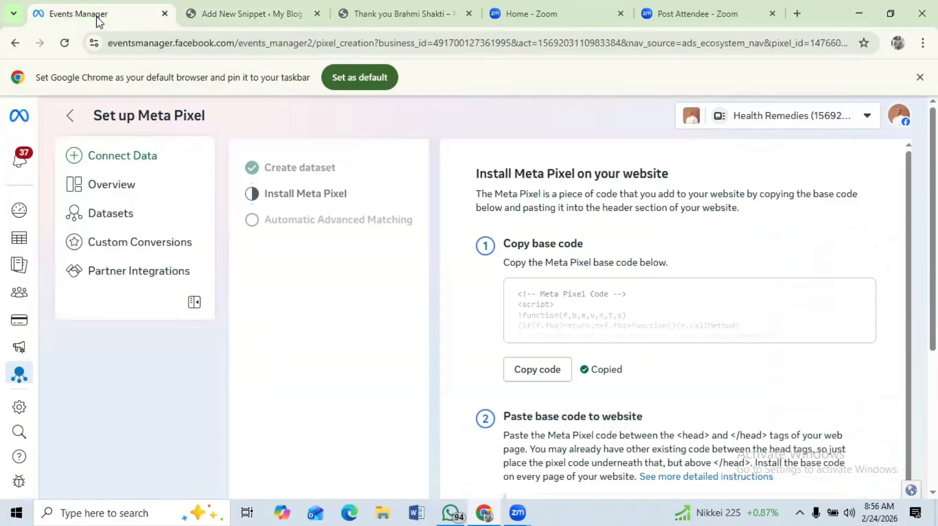
{"action": "left_click", "coordinate": [546, 377]}
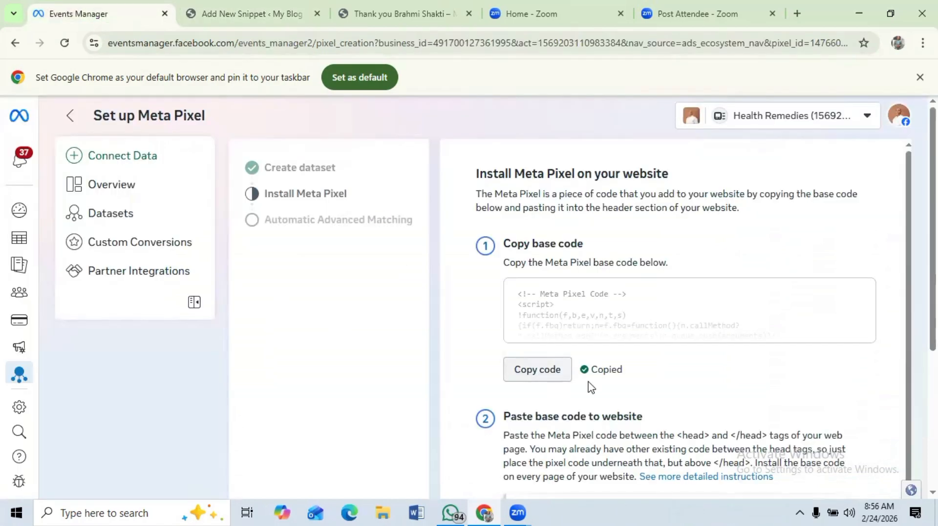
- Paste the Meta Pixel base code into the snippet's code editor and save the snippet
{"action": "left_click", "coordinate": [247, 19]}
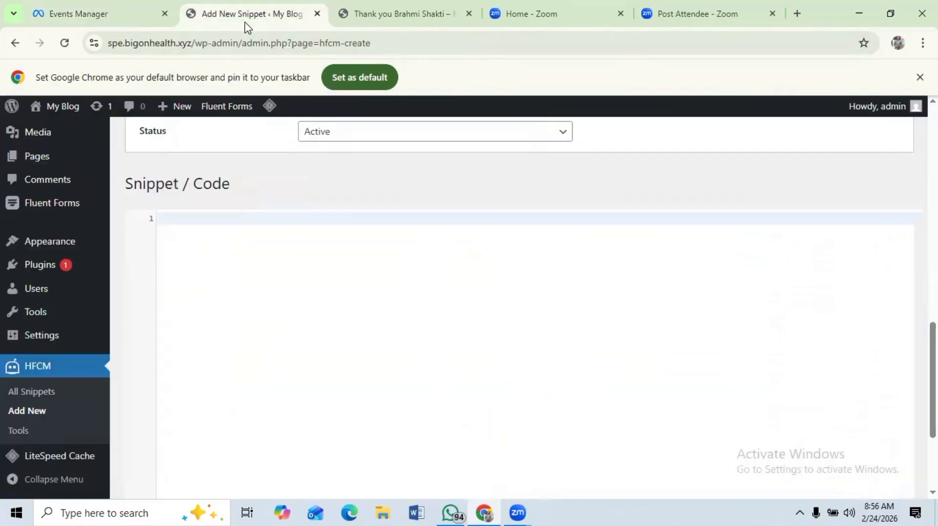
{"action": "right_click", "coordinate": [163, 219]}
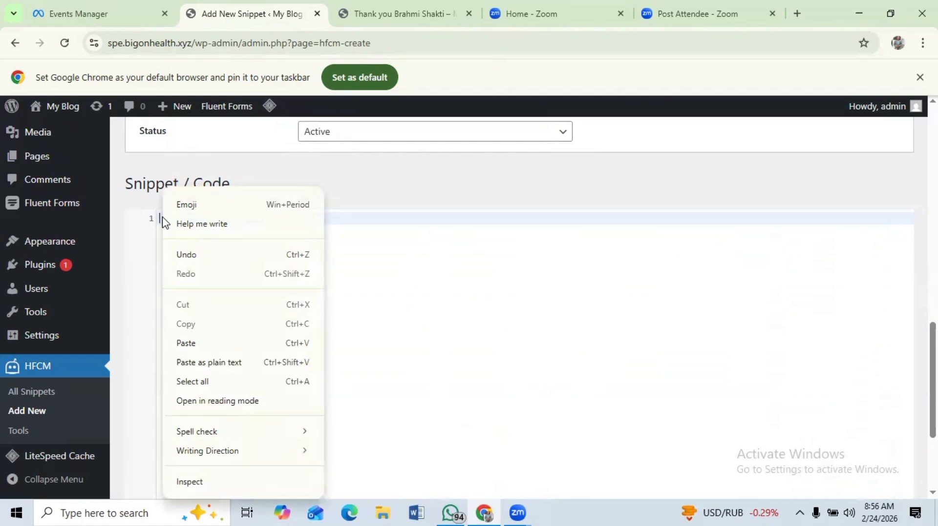
{"action": "left_click", "coordinate": [191, 342]}
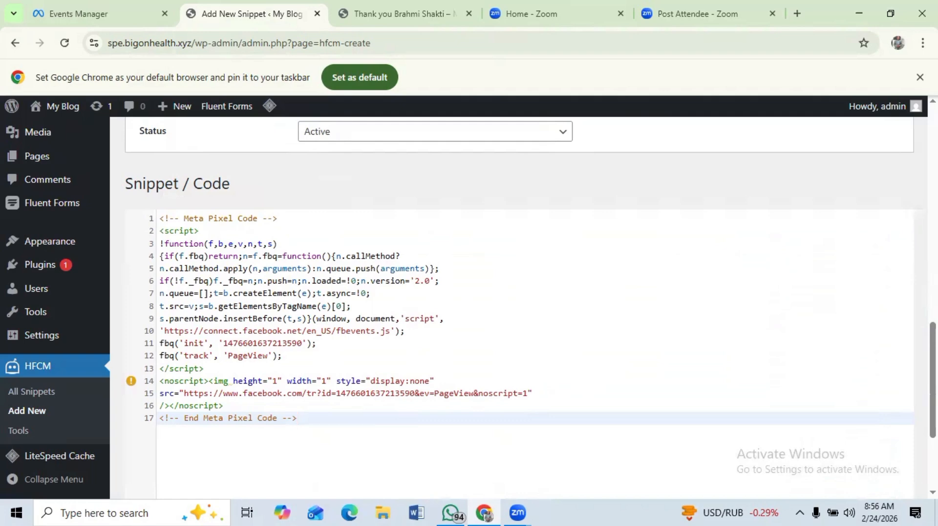
{"action": "scroll", "coordinate": [519, 308], "scroll_direction": "down", "scroll_amount": 4}
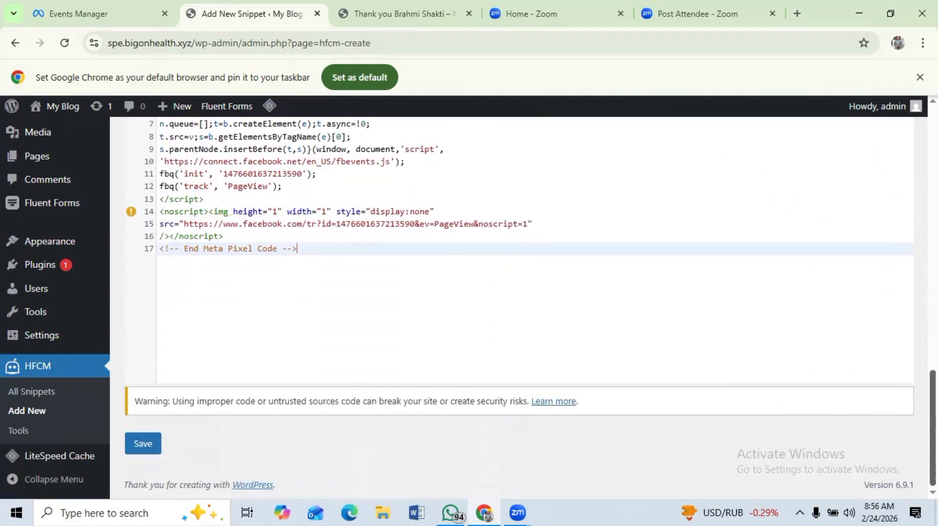
{"action": "scroll", "coordinate": [519, 307], "scroll_direction": "up", "scroll_amount": 12}
{"action": "scroll", "coordinate": [519, 307], "scroll_direction": "down", "scroll_amount": 5}
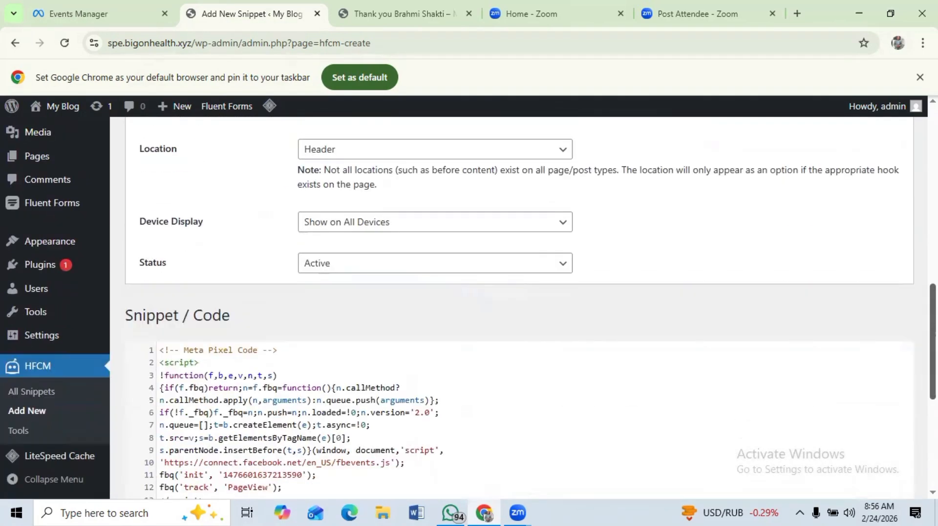
{"action": "scroll", "coordinate": [815, 424], "scroll_direction": "down", "scroll_amount": 5}
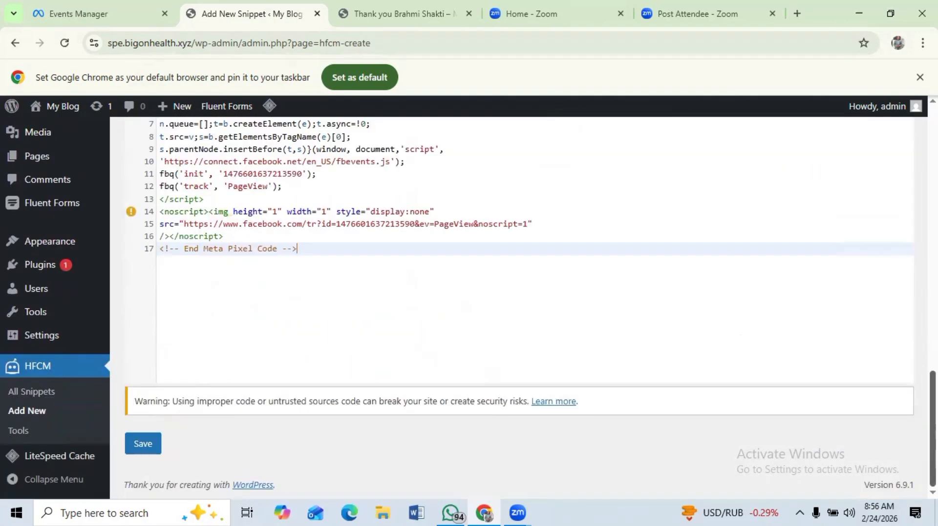
{"action": "left_click", "coordinate": [143, 445]}
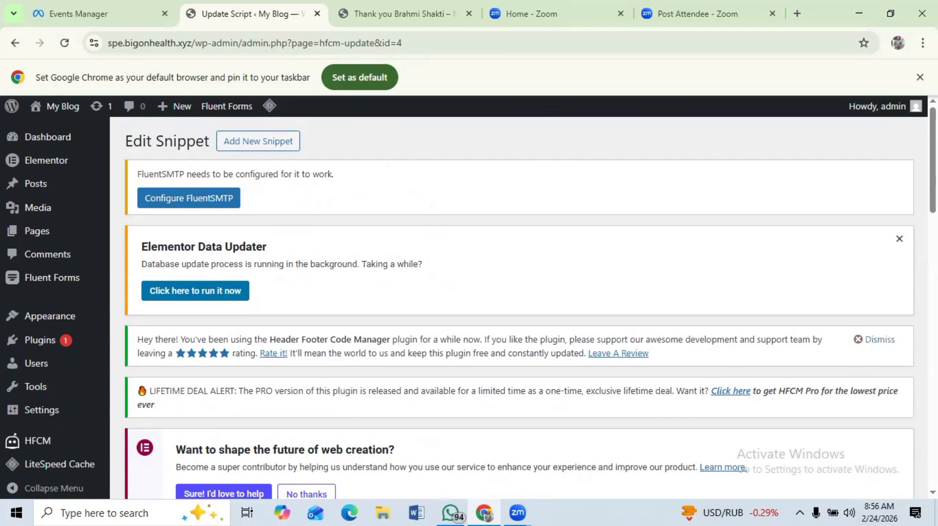
- Review the saved snippet's settings and pasted code
{"action": "scroll", "coordinate": [519, 303], "scroll_direction": "down", "scroll_amount": 4}
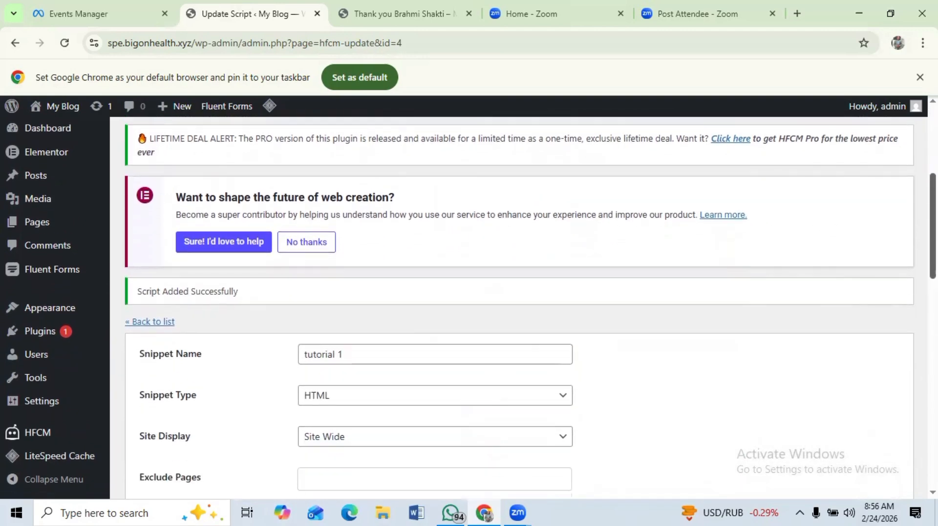
{"action": "scroll", "coordinate": [519, 302], "scroll_direction": "up", "scroll_amount": 2}
{"action": "scroll", "coordinate": [519, 303], "scroll_direction": "up", "scroll_amount": 3}
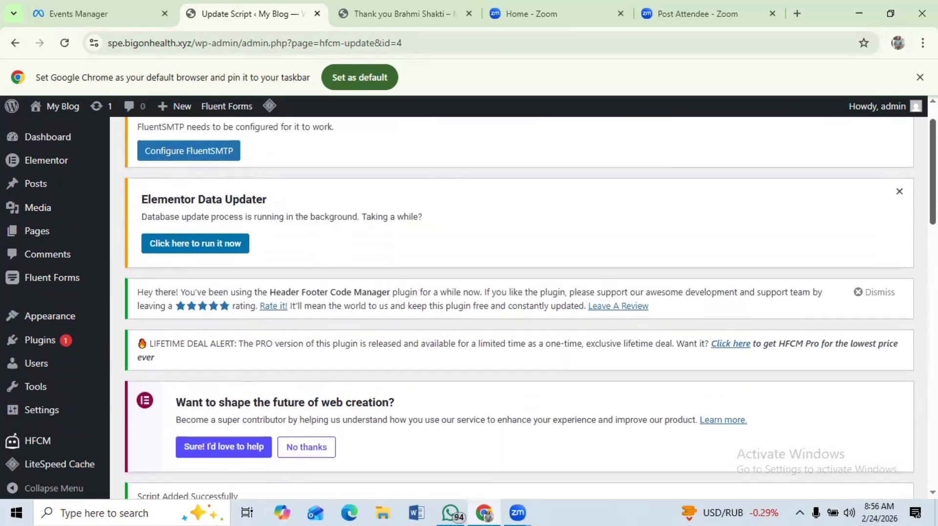
{"action": "scroll", "coordinate": [519, 303], "scroll_direction": "down", "scroll_amount": 3}
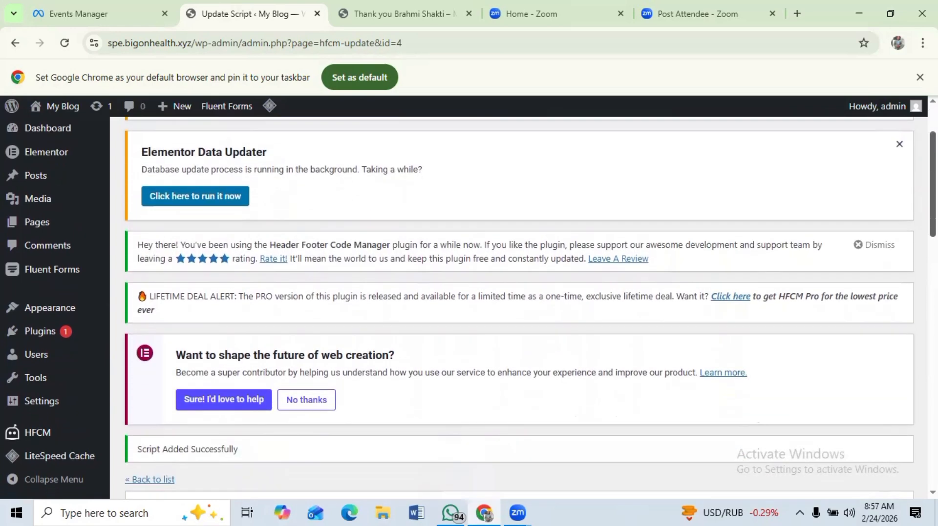
{"action": "scroll", "coordinate": [351, 274], "scroll_direction": "down", "scroll_amount": 3}
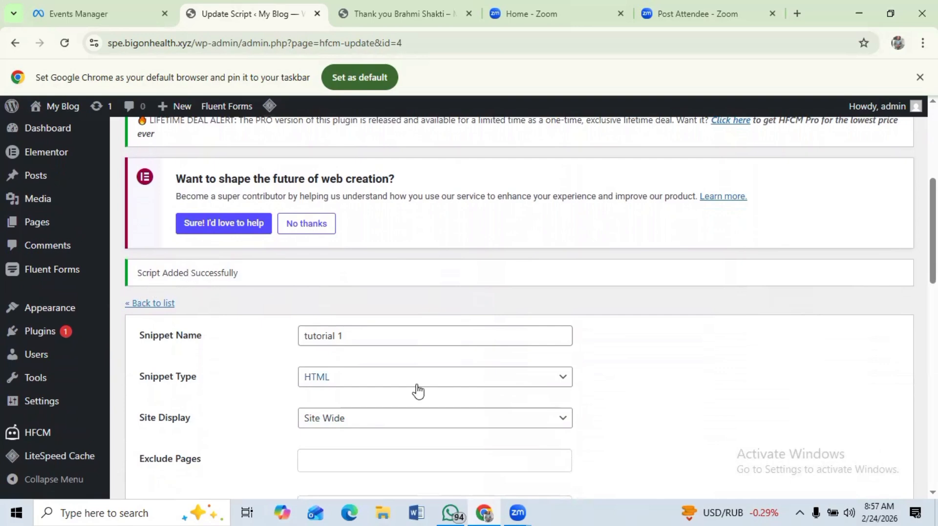
{"action": "scroll", "coordinate": [517, 307], "scroll_direction": "down", "scroll_amount": 7}
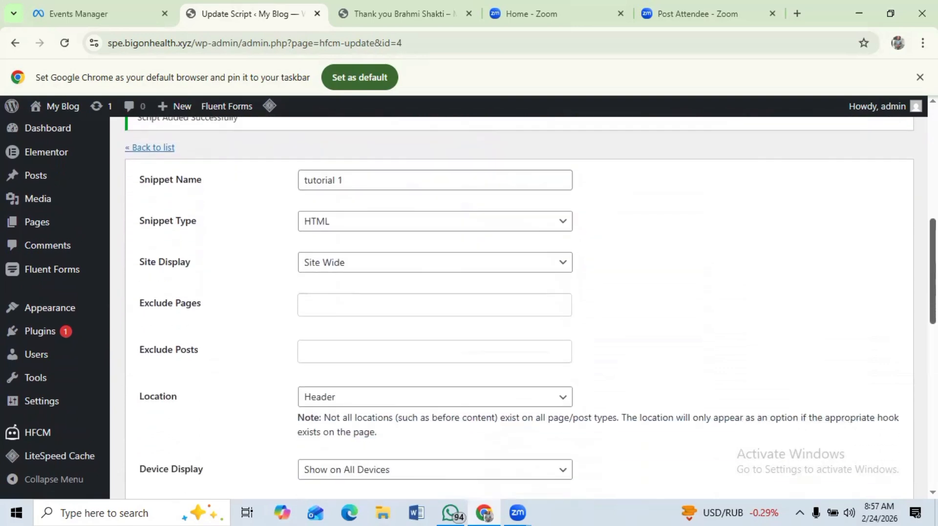
{"action": "scroll", "coordinate": [518, 308], "scroll_direction": "down", "scroll_amount": 9}
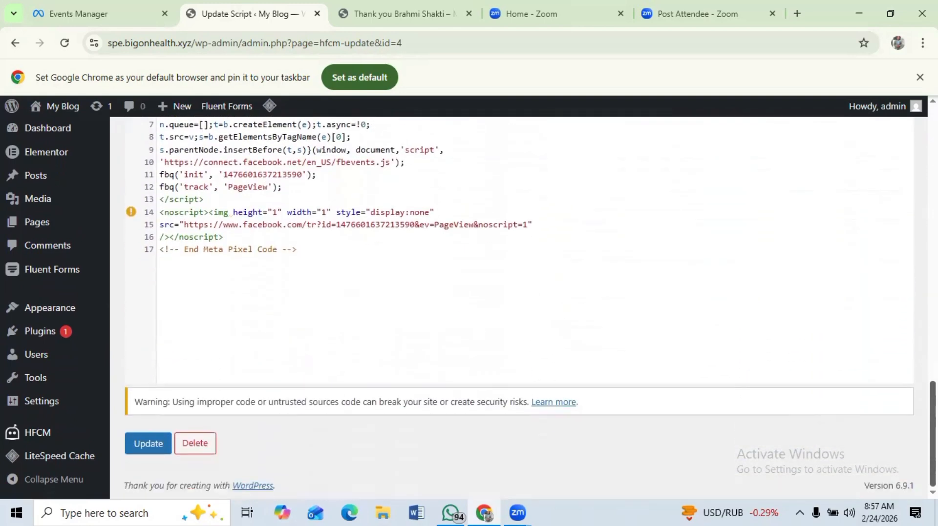
{"action": "scroll", "coordinate": [518, 308], "scroll_direction": "up", "scroll_amount": 16}
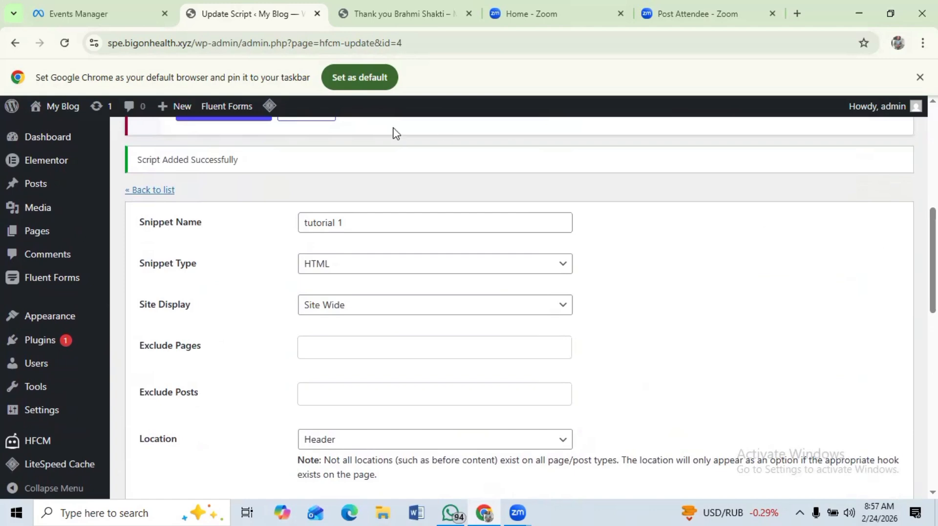
- Continue the Meta Pixel setup in Events Manager and turn on automatic advanced matching
{"action": "left_click", "coordinate": [80, 14]}
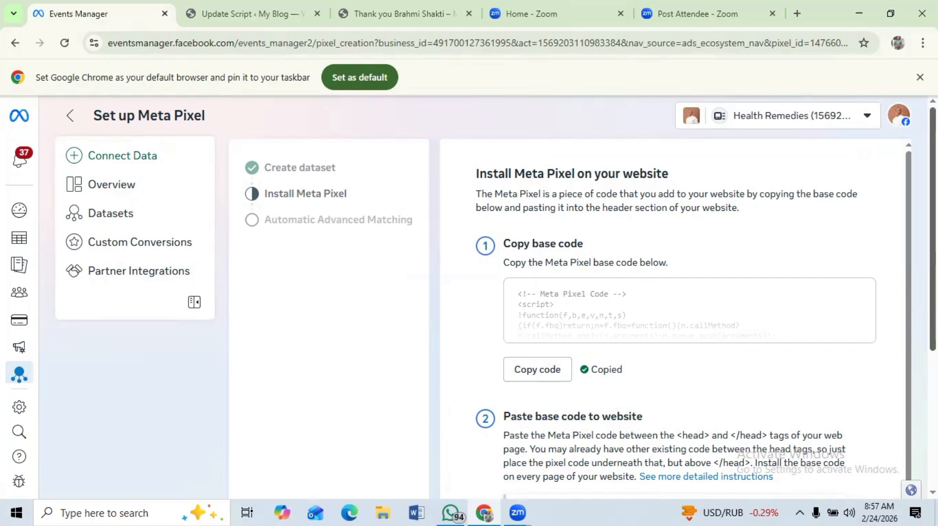
{"action": "scroll", "coordinate": [496, 297], "scroll_direction": "down", "scroll_amount": 3}
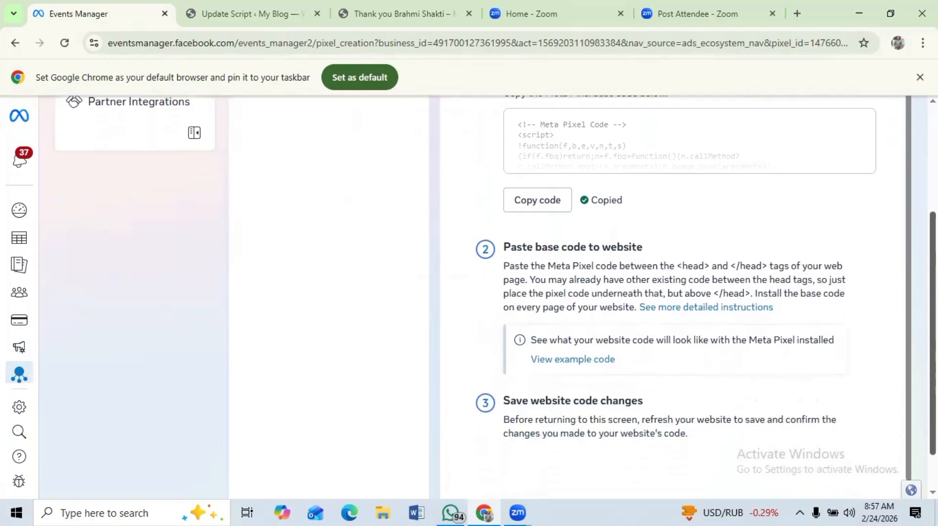
{"action": "scroll", "coordinate": [495, 297], "scroll_direction": "down", "scroll_amount": 1}
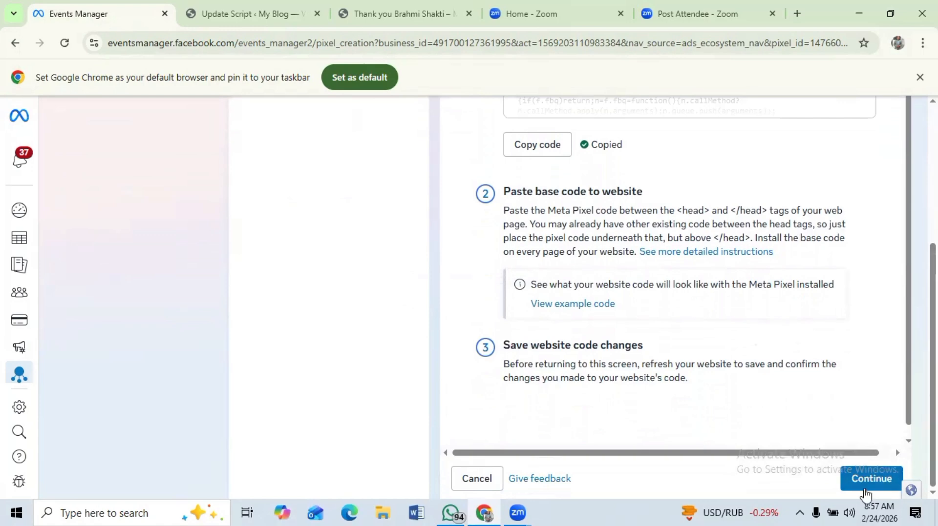
{"action": "left_click", "coordinate": [867, 481]}
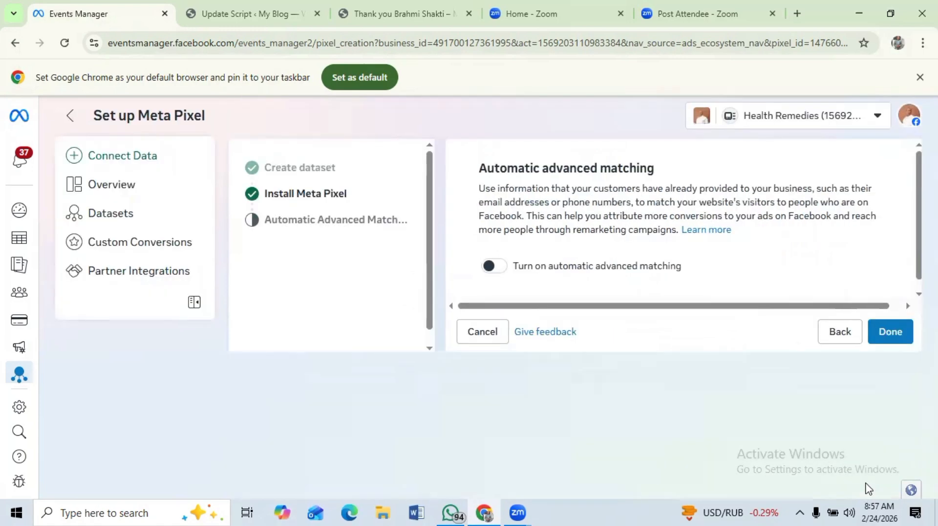
{"action": "left_click", "coordinate": [493, 267]}
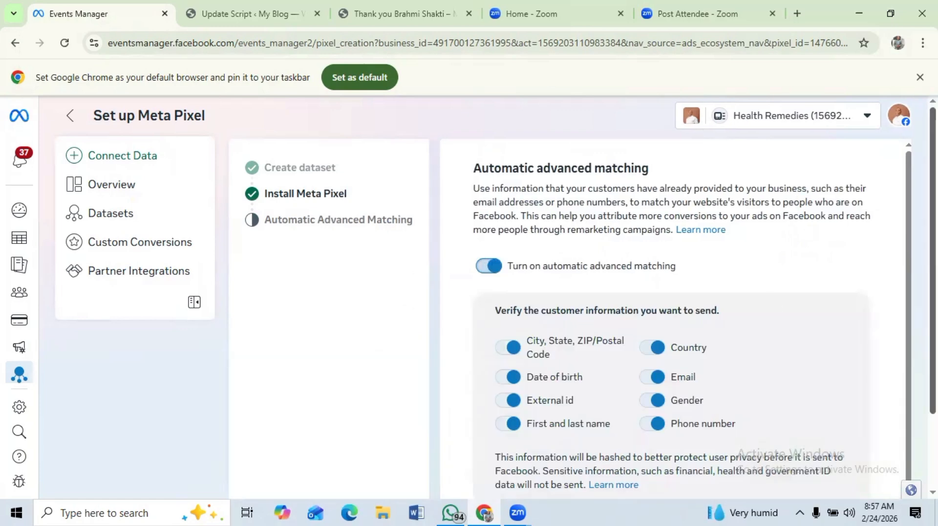
- Finish the Meta Pixel setup wizard with automatic advanced matching on
{"action": "scroll", "coordinate": [674, 298], "scroll_direction": "down", "scroll_amount": 2}
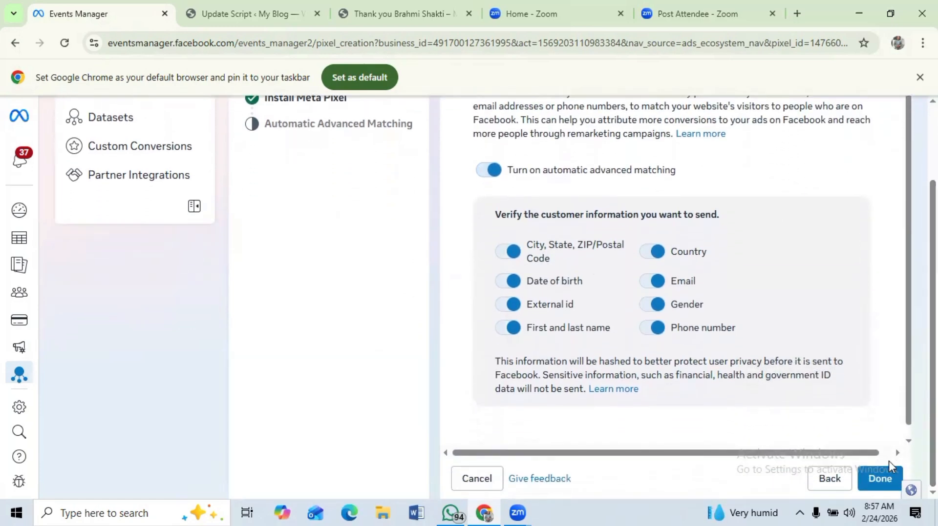
{"action": "left_click", "coordinate": [879, 483]}
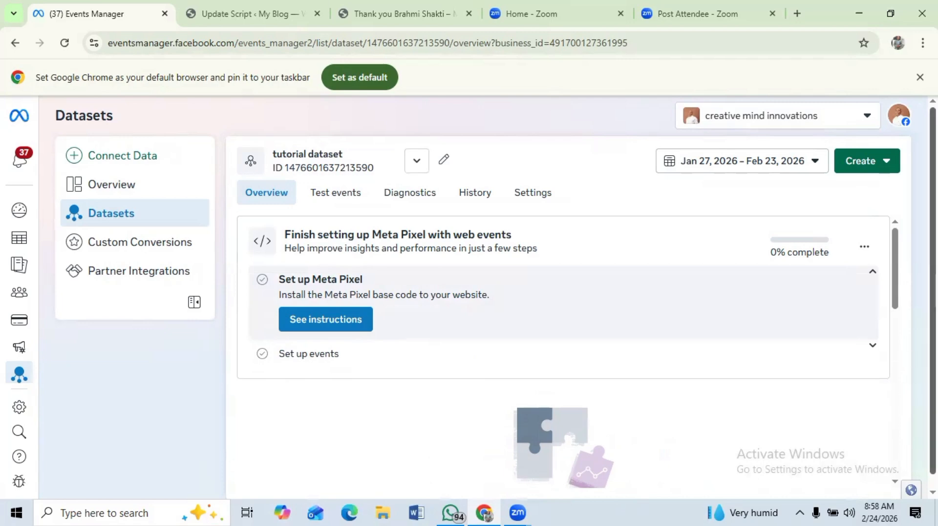
- Open the dataset's test events and expand the section for confirming website events
{"action": "left_click_drag", "start_coordinate": [934, 282], "coordinate": [934, 295]}
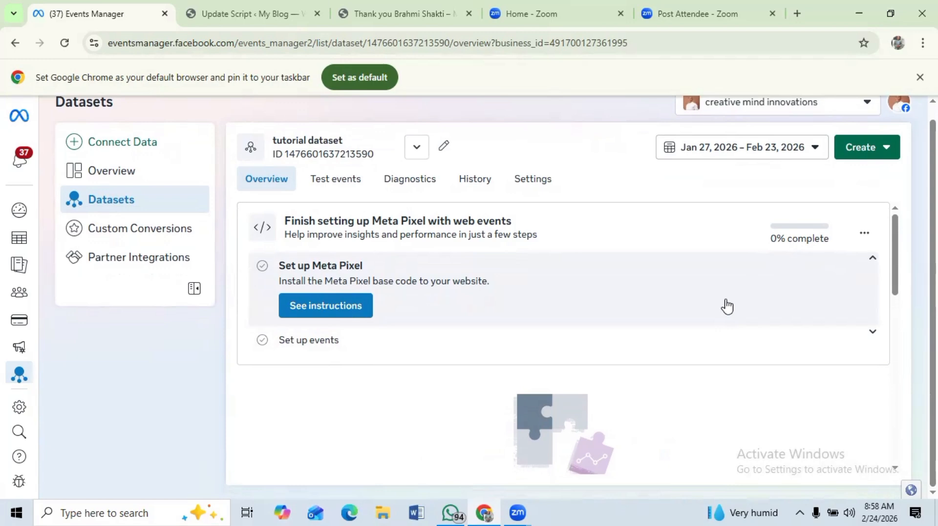
{"action": "left_click", "coordinate": [332, 185]}
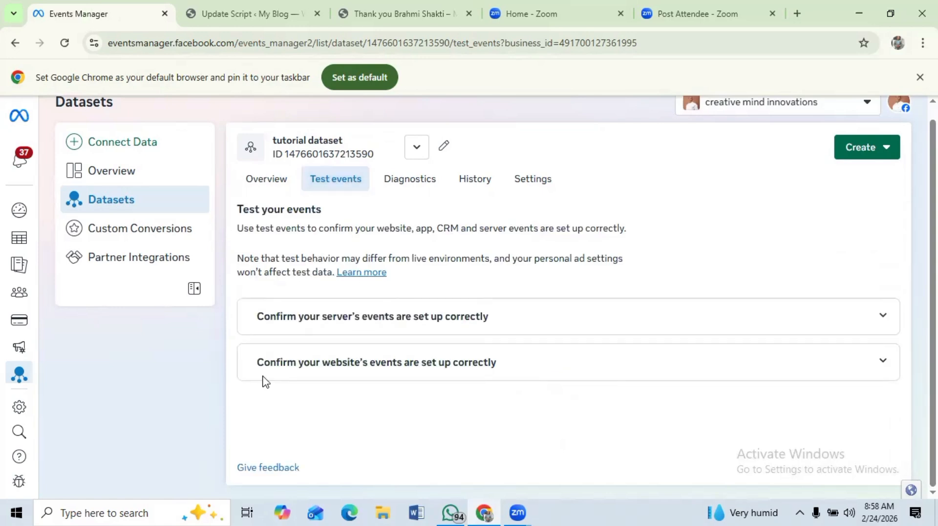
{"action": "left_click", "coordinate": [416, 371]}
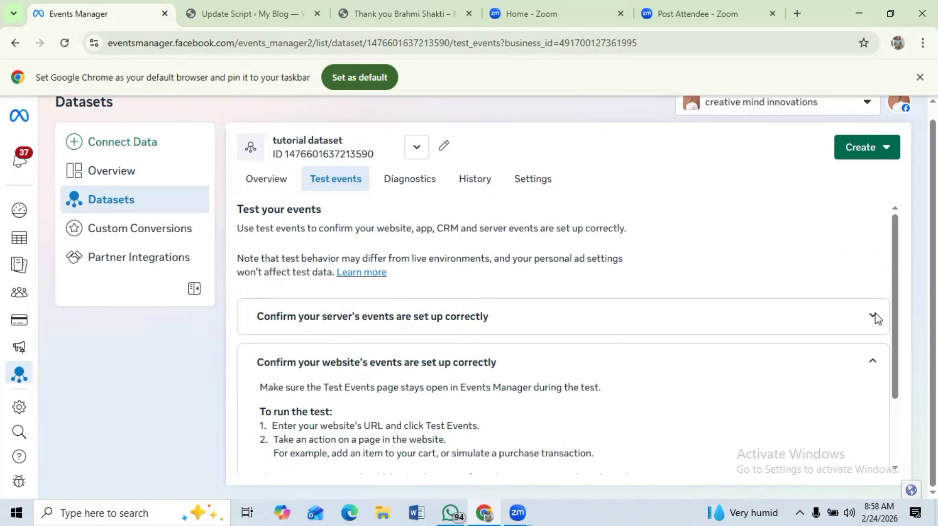
{"action": "left_click_drag", "start_coordinate": [898, 313], "coordinate": [903, 414]}
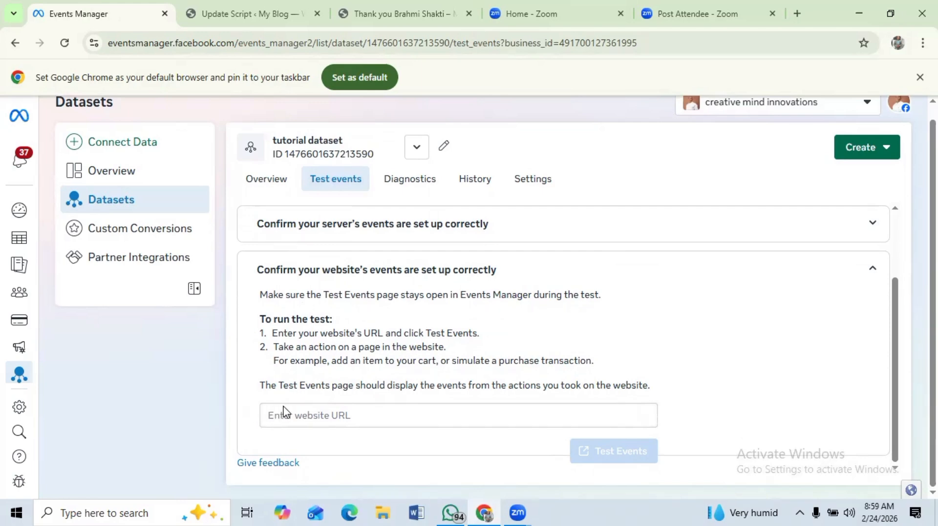
- Open the Brahmi main page from the WordPress pages list and copy its URL
{"action": "left_click", "coordinate": [241, 32]}
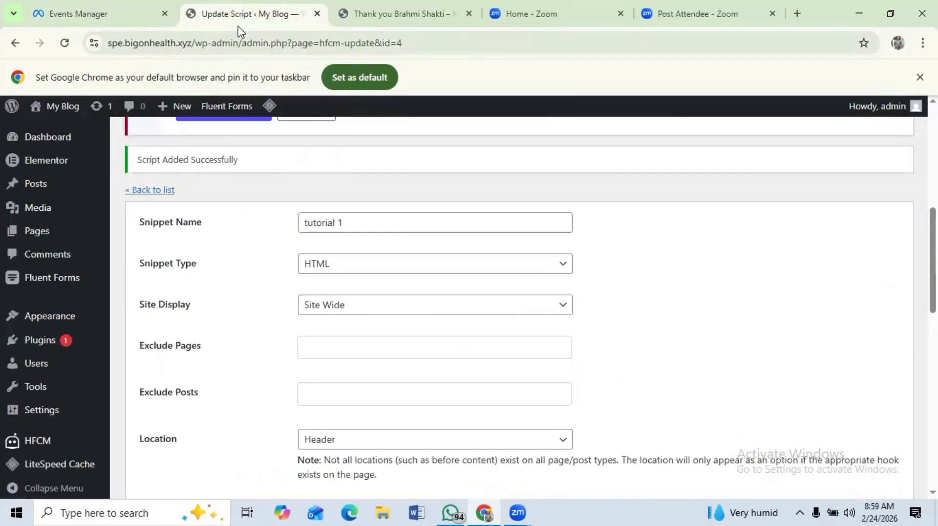
{"action": "left_click", "coordinate": [35, 236]}
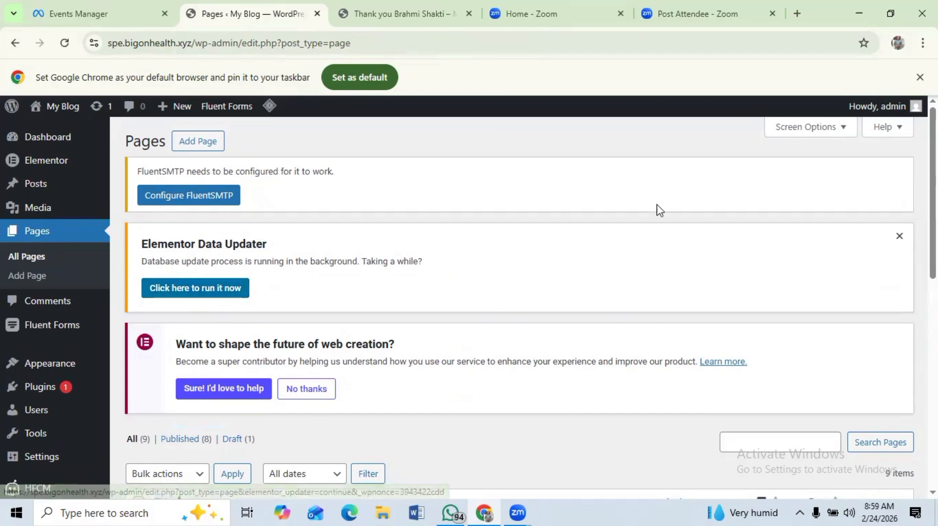
{"action": "scroll", "coordinate": [517, 303], "scroll_direction": "down", "scroll_amount": 3}
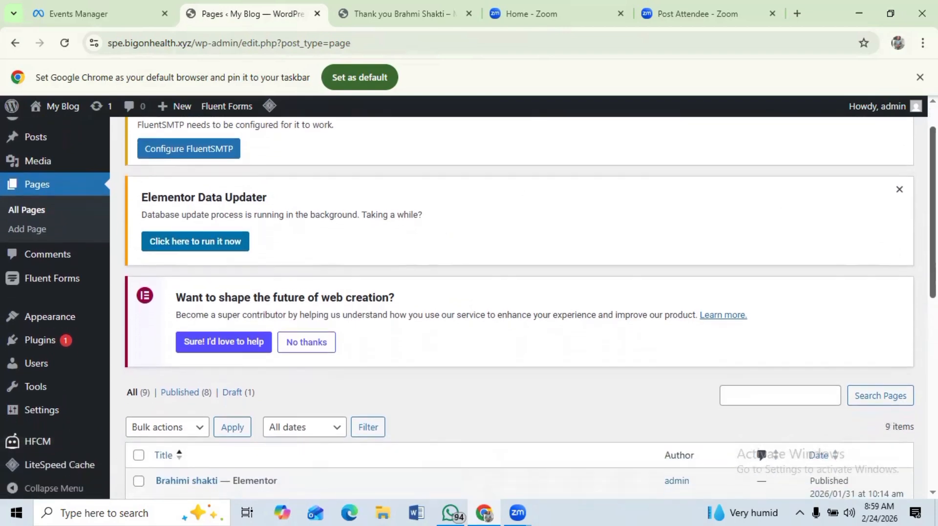
{"action": "scroll", "coordinate": [423, 278], "scroll_direction": "down", "scroll_amount": 3}
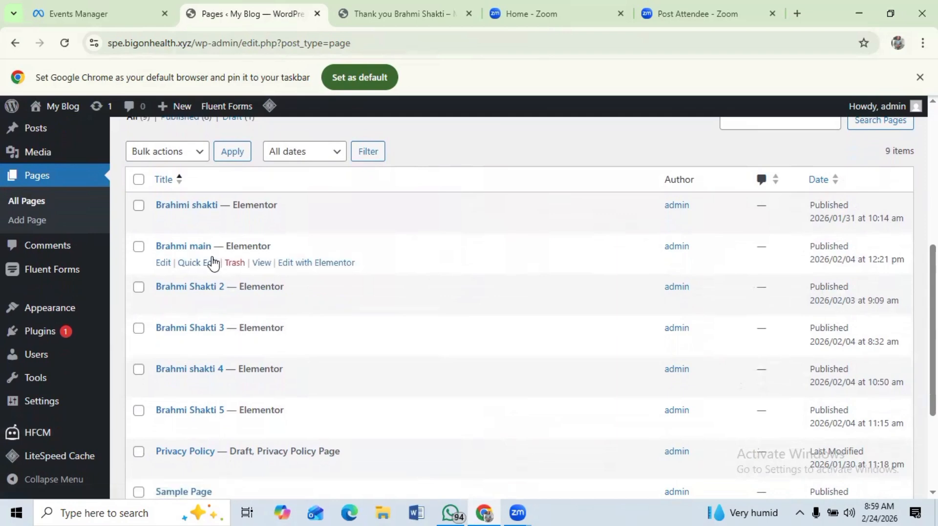
{"action": "left_click", "coordinate": [262, 266]}
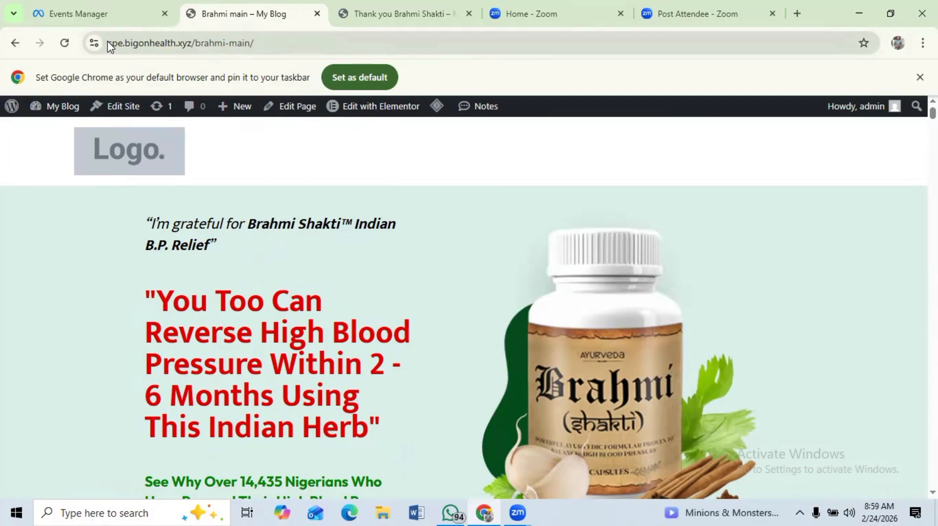
{"action": "left_click_drag", "start_coordinate": [108, 43], "coordinate": [277, 67]}
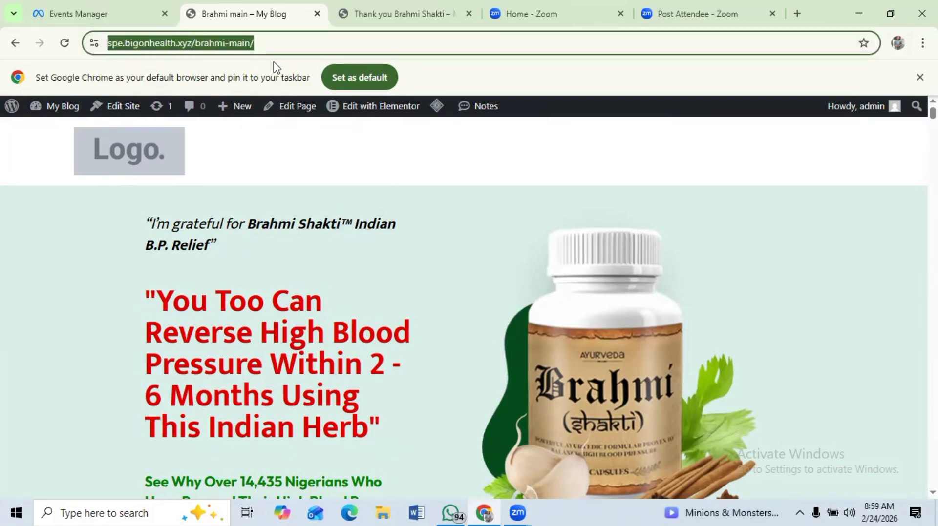
{"action": "right_click", "coordinate": [218, 45]}
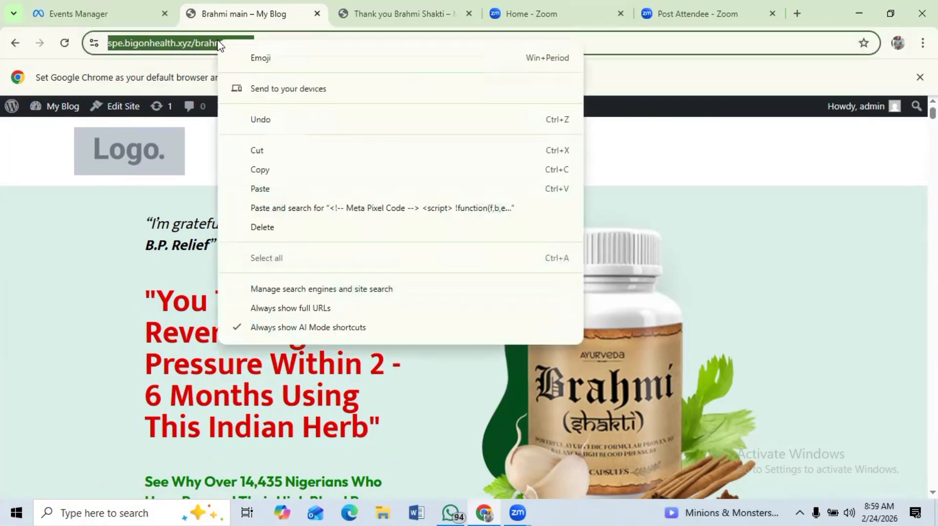
{"action": "left_click", "coordinate": [260, 171]}
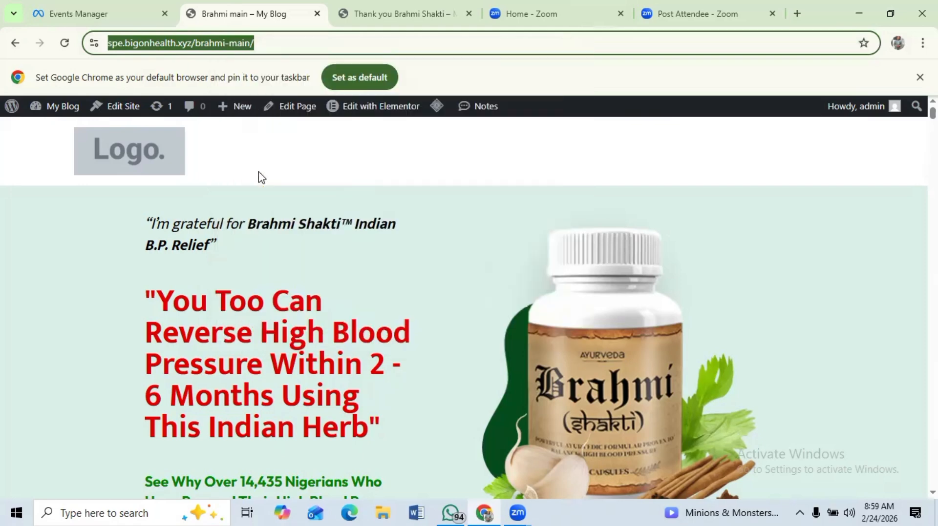
- Clear the recorded test session activity for the tutorial dataset
{"action": "left_click", "coordinate": [58, 13]}
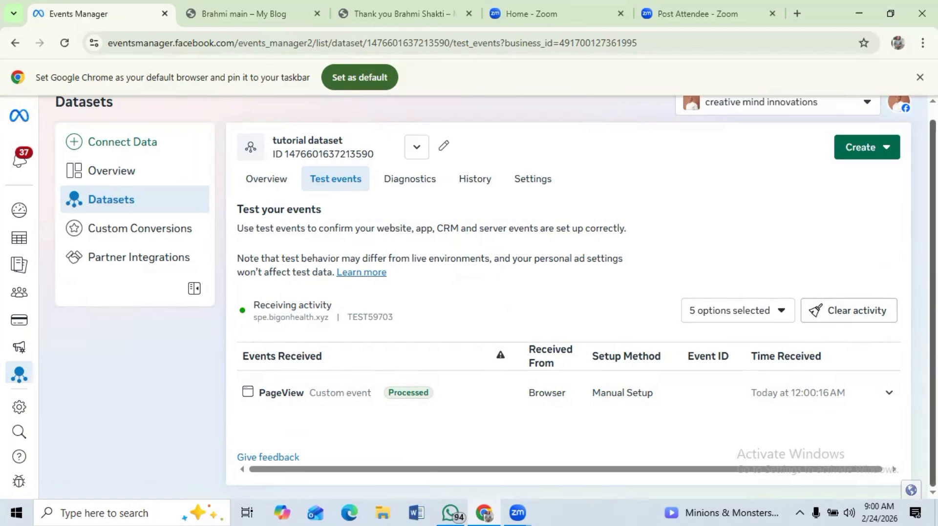
{"action": "left_click", "coordinate": [852, 317]}
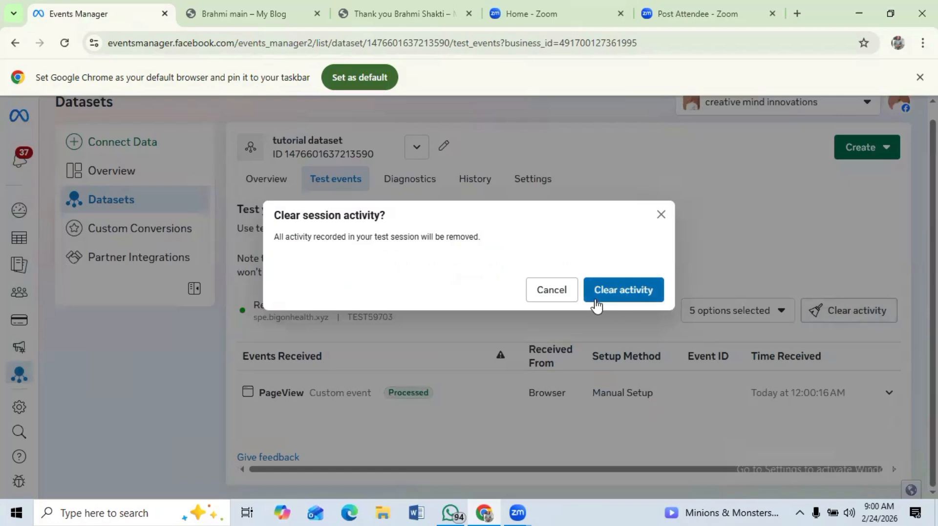
{"action": "left_click", "coordinate": [620, 288]}
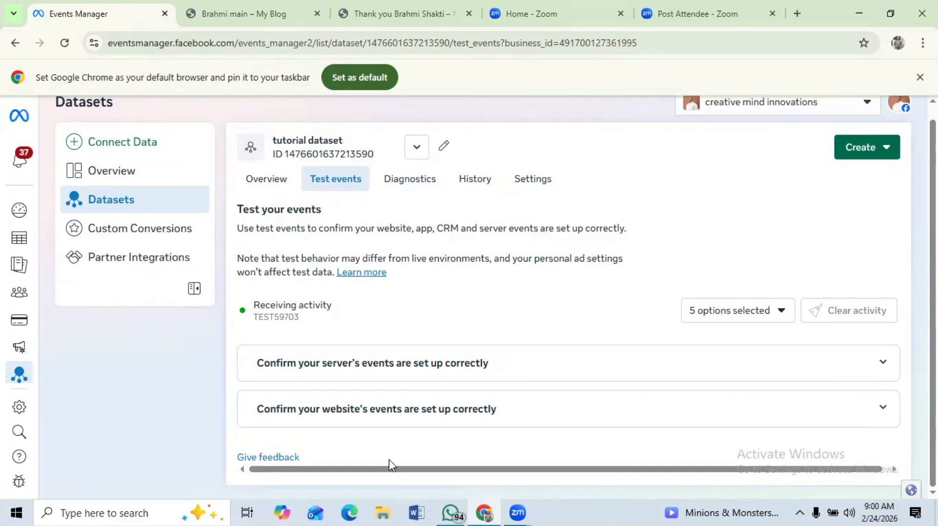
- Paste the Brahmi main page URL into the website test field, run Test Events, and browse the opened page
{"action": "left_click", "coordinate": [359, 413]}
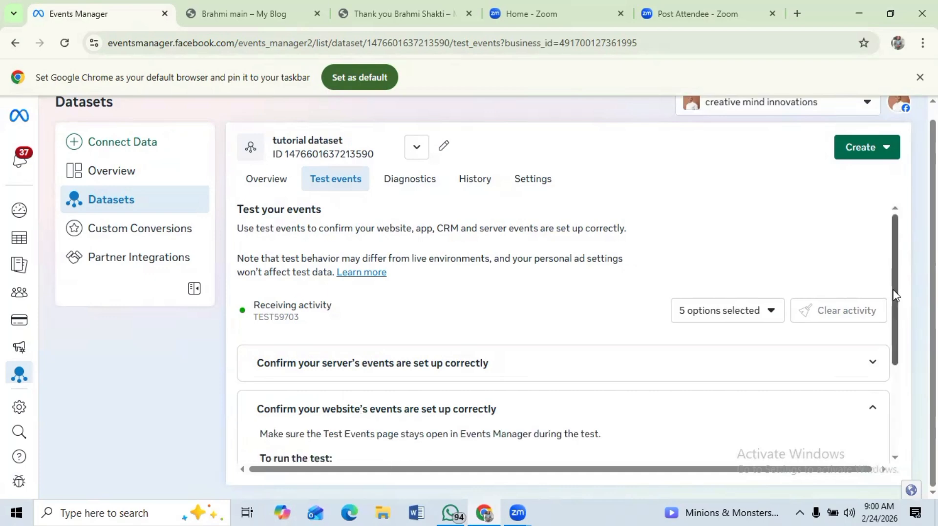
{"action": "left_click_drag", "start_coordinate": [894, 295], "coordinate": [895, 381]}
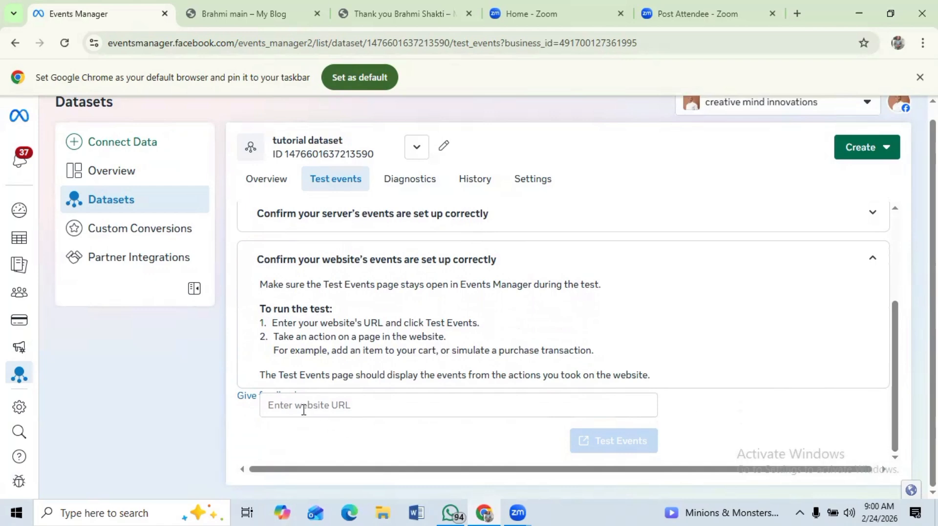
{"action": "left_click", "coordinate": [275, 407]}
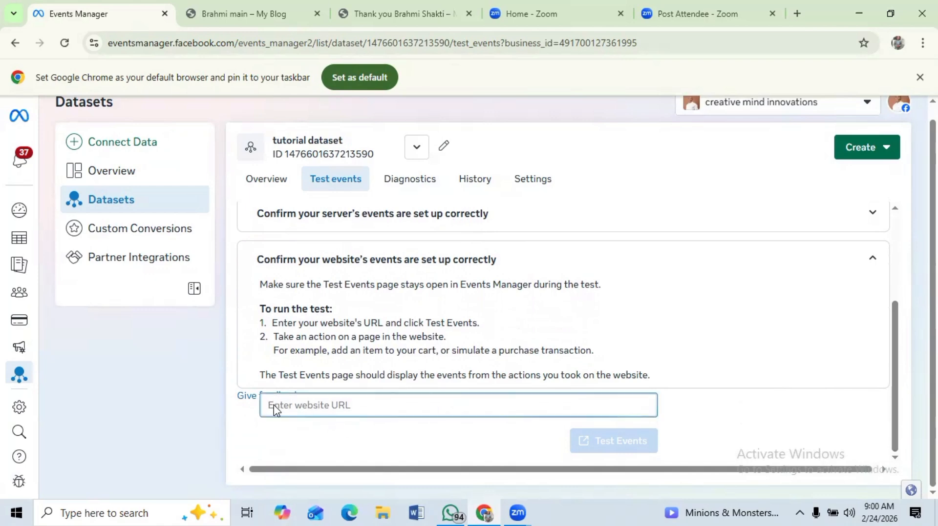
{"action": "right_click", "coordinate": [275, 408]}
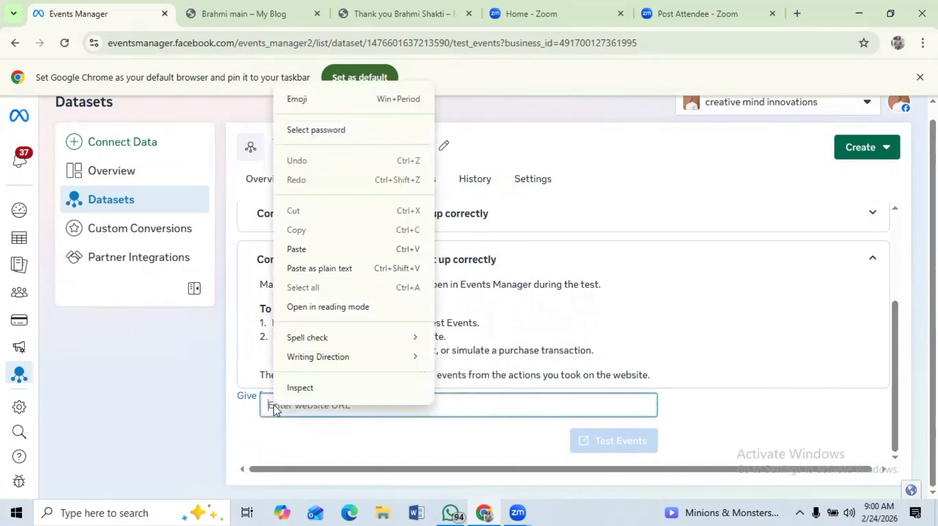
{"action": "left_click", "coordinate": [301, 249]}
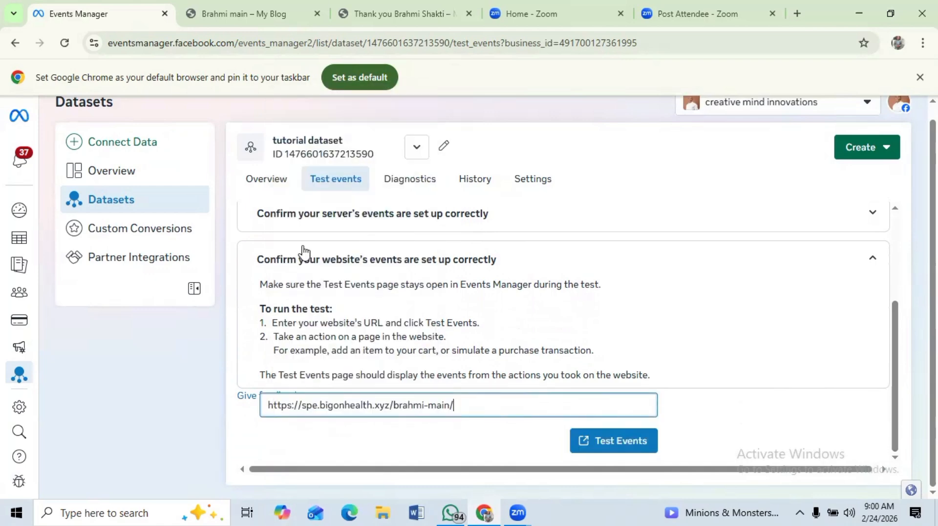
{"action": "left_click", "coordinate": [618, 446]}
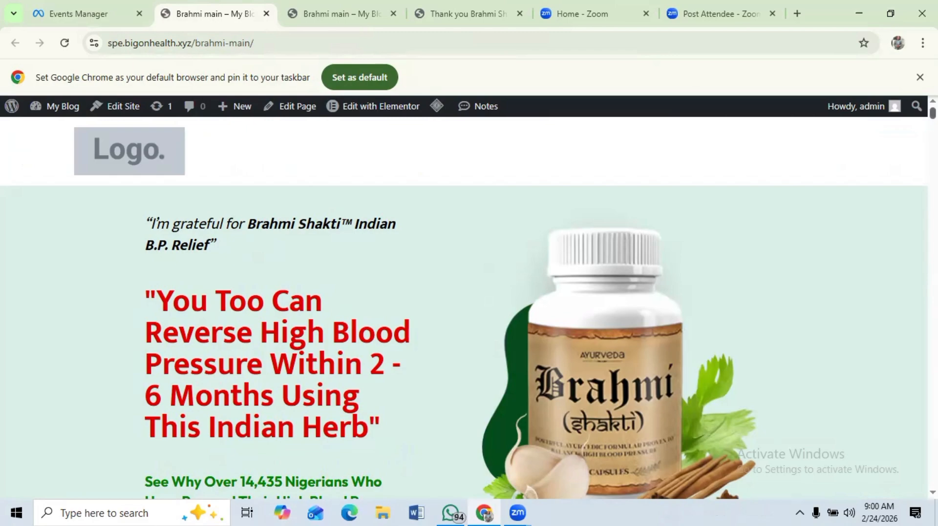
{"action": "left_click_drag", "start_coordinate": [933, 113], "coordinate": [933, 223]}
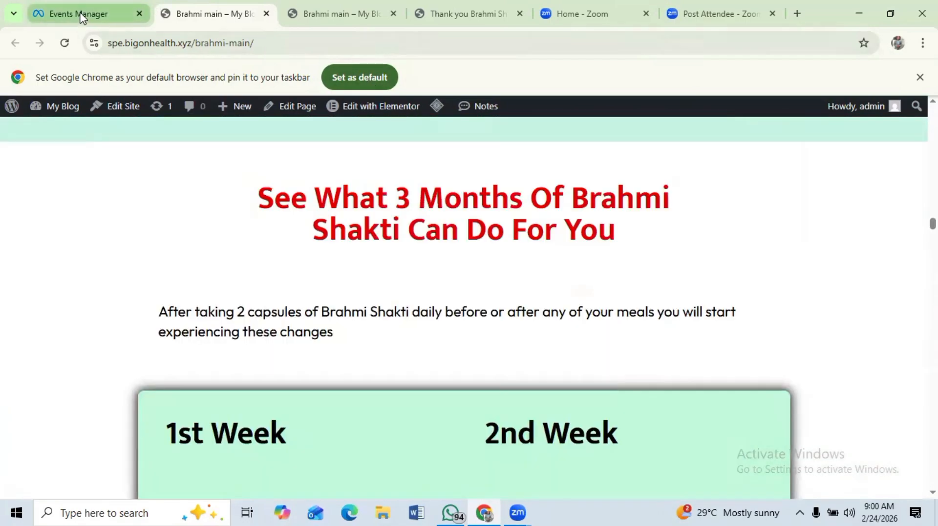
{"action": "left_click", "coordinate": [80, 17]}
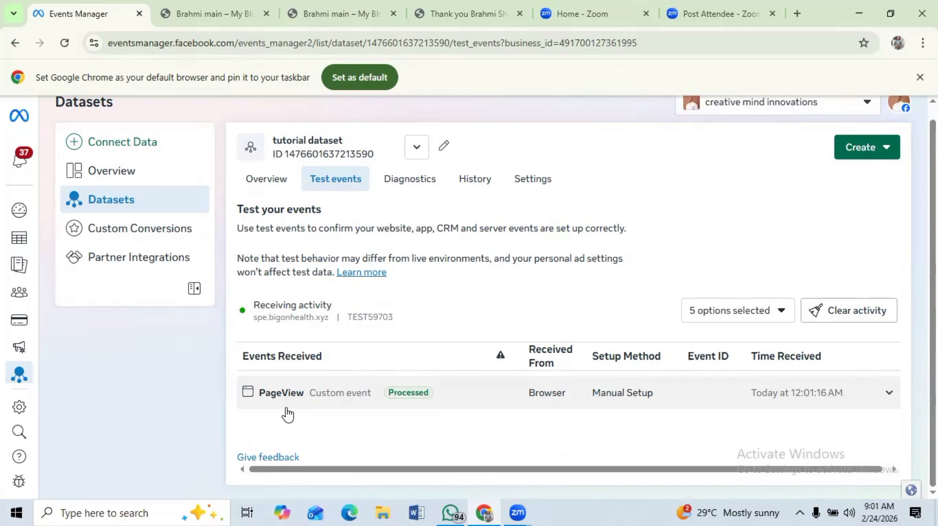
- Open the dataset's settings and launch the event setup tool
{"action": "left_click", "coordinate": [529, 187]}
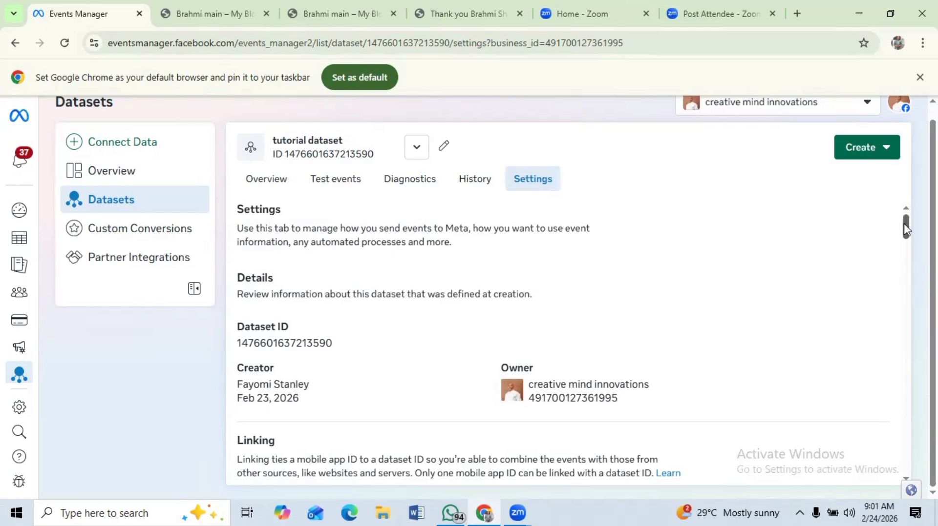
{"action": "left_click_drag", "start_coordinate": [906, 226], "coordinate": [912, 398]}
{"action": "scroll", "coordinate": [567, 342], "scroll_direction": "down", "scroll_amount": 2}
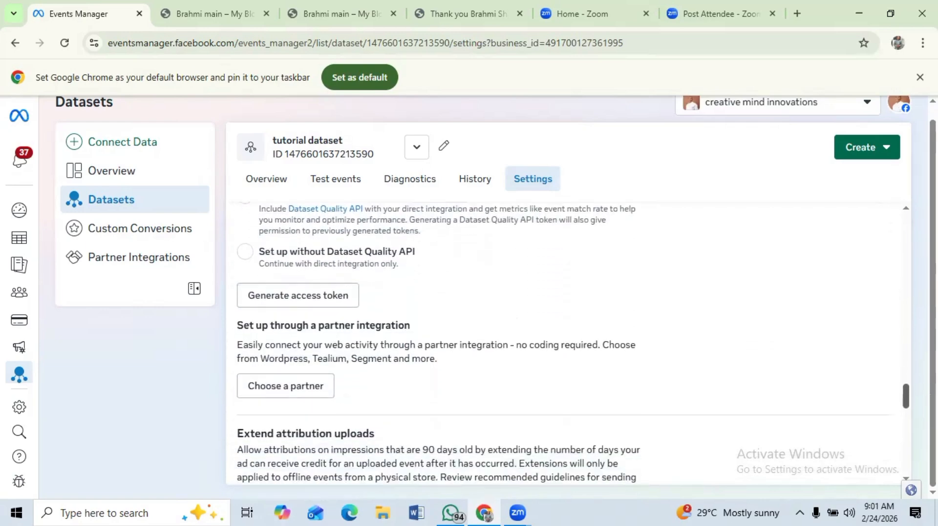
{"action": "scroll", "coordinate": [566, 342], "scroll_direction": "up", "scroll_amount": 5}
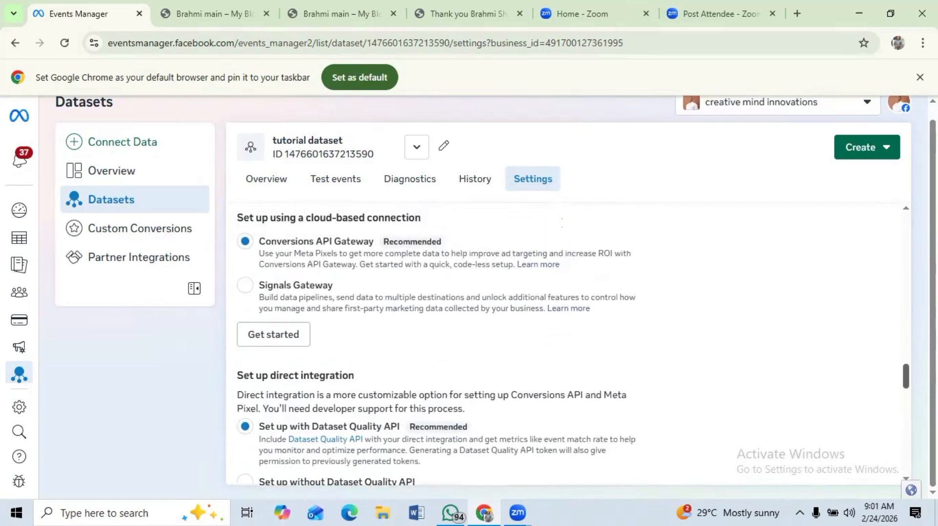
{"action": "scroll", "coordinate": [567, 342], "scroll_direction": "down", "scroll_amount": 1}
{"action": "scroll", "coordinate": [566, 342], "scroll_direction": "down", "scroll_amount": 8}
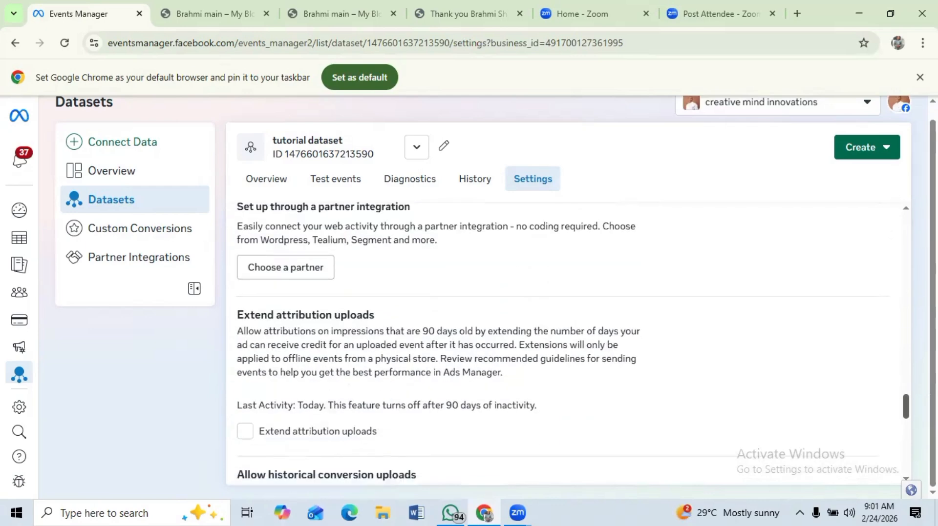
{"action": "scroll", "coordinate": [566, 342], "scroll_direction": "down", "scroll_amount": 10}
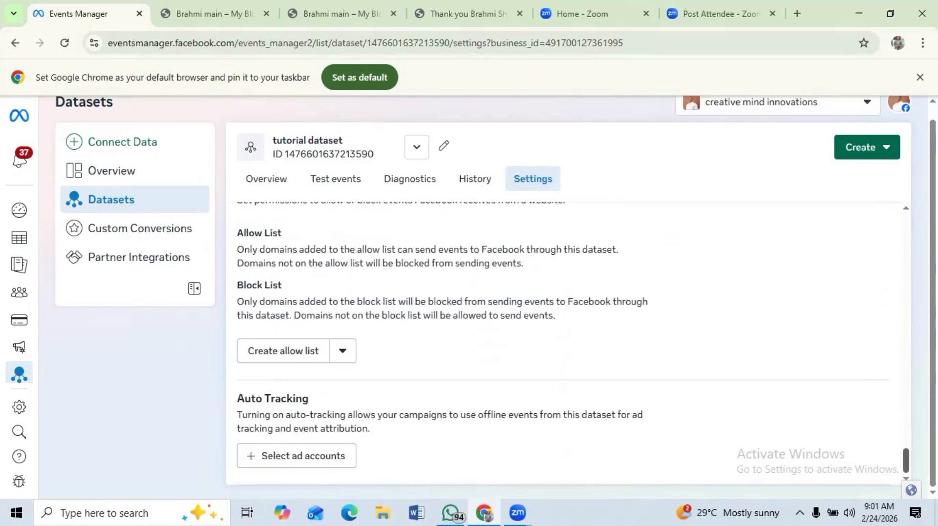
{"action": "left_click_drag", "start_coordinate": [906, 461], "coordinate": [906, 351]}
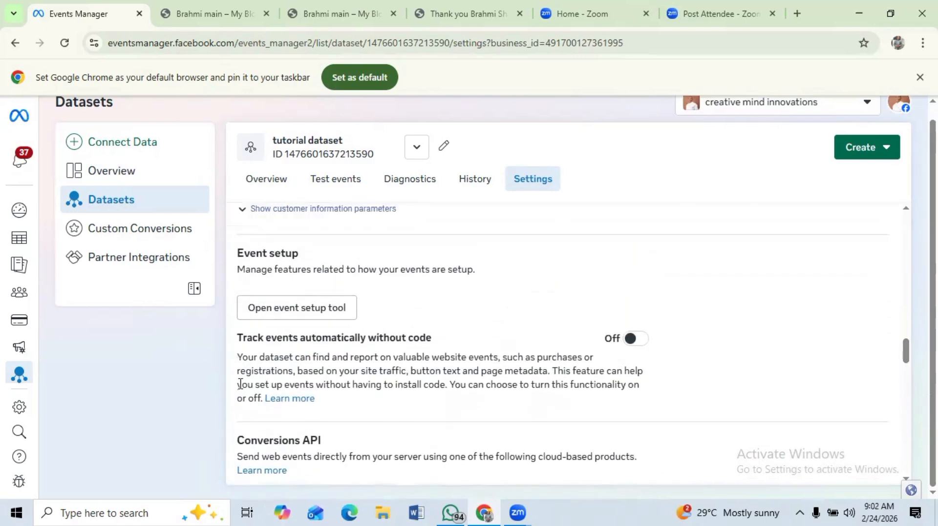
{"action": "left_click", "coordinate": [289, 311]}
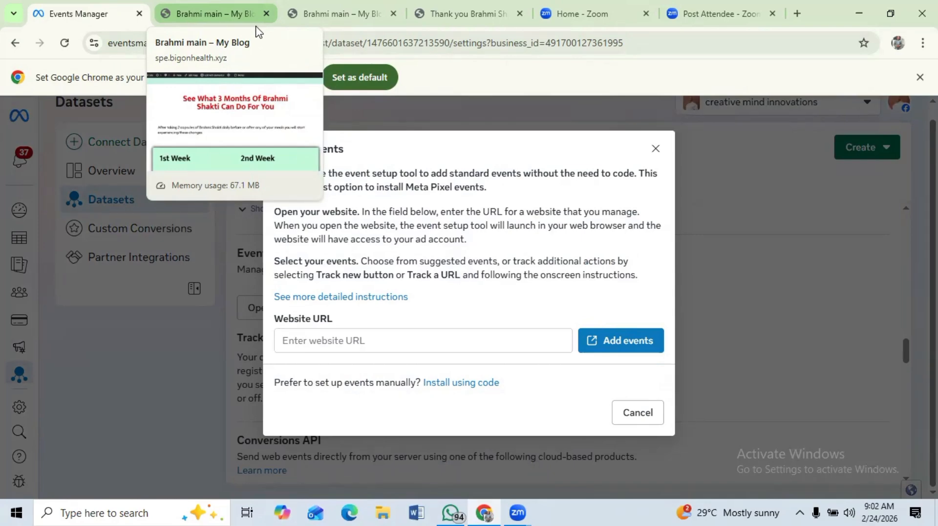
- Copy the URL of the thank-you-brahmi-shakti payment page from its browser tab
{"action": "left_click", "coordinate": [455, 15]}
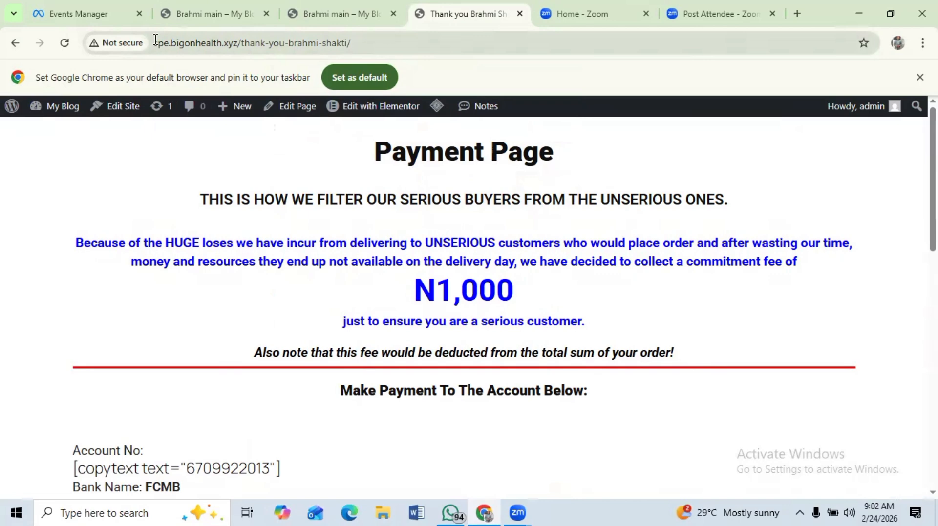
{"action": "left_click_drag", "start_coordinate": [154, 42], "coordinate": [366, 44]}
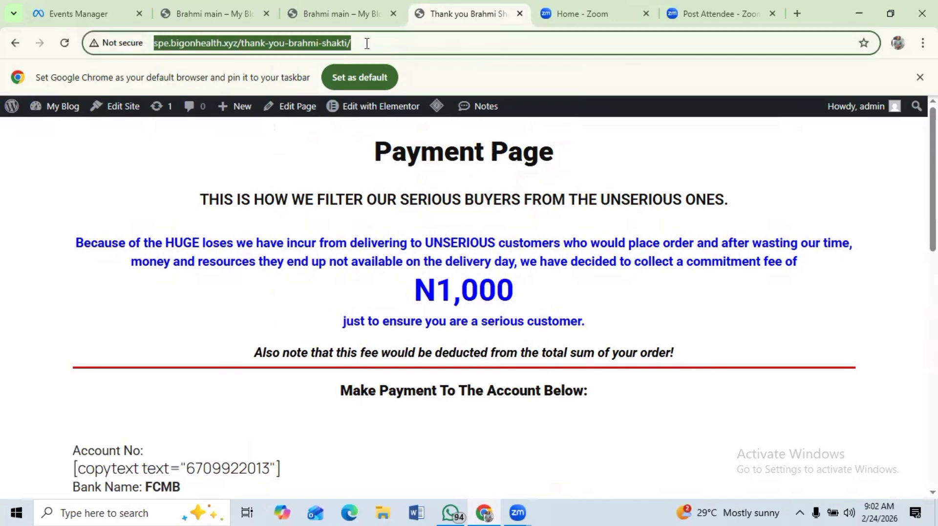
{"action": "right_click", "coordinate": [250, 40]}
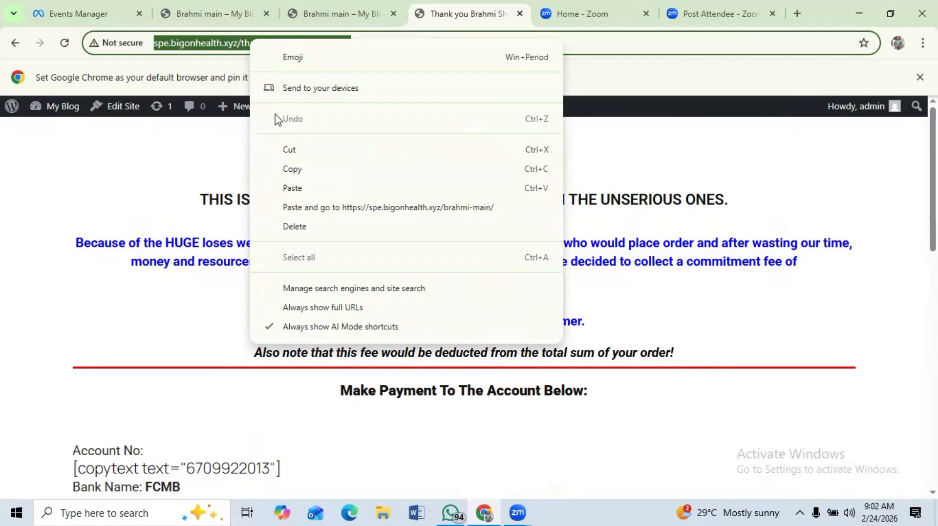
{"action": "left_click", "coordinate": [296, 169]}
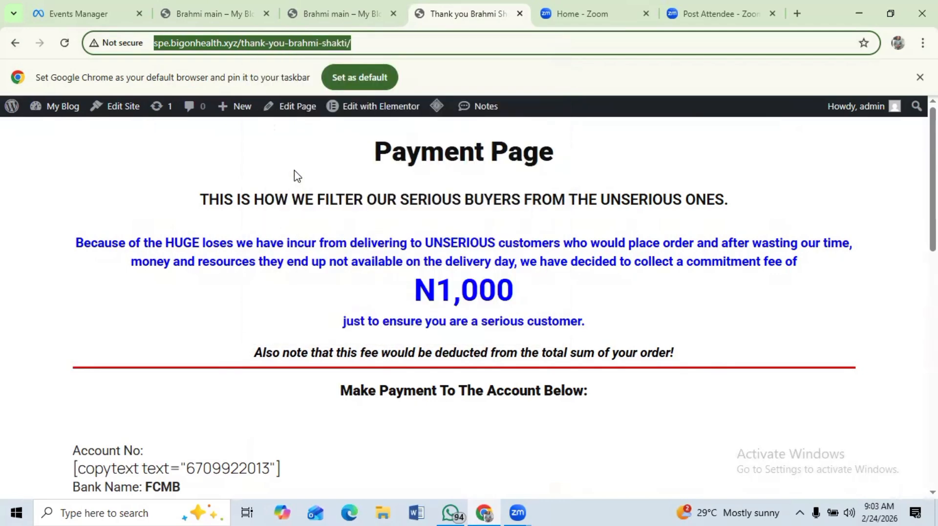
- Paste the thank-you page URL into the event setup tool's Website URL field and launch Add events
{"action": "left_click", "coordinate": [96, 16]}
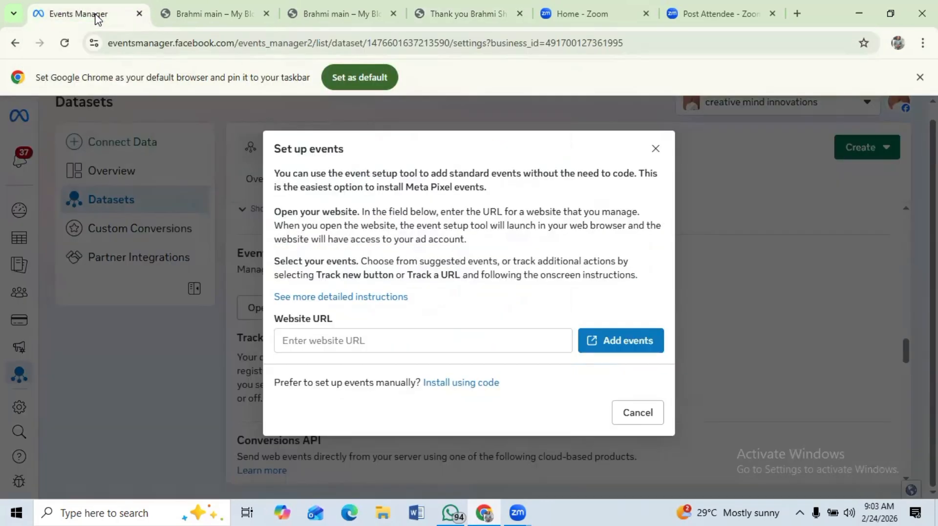
{"action": "left_click", "coordinate": [282, 341]}
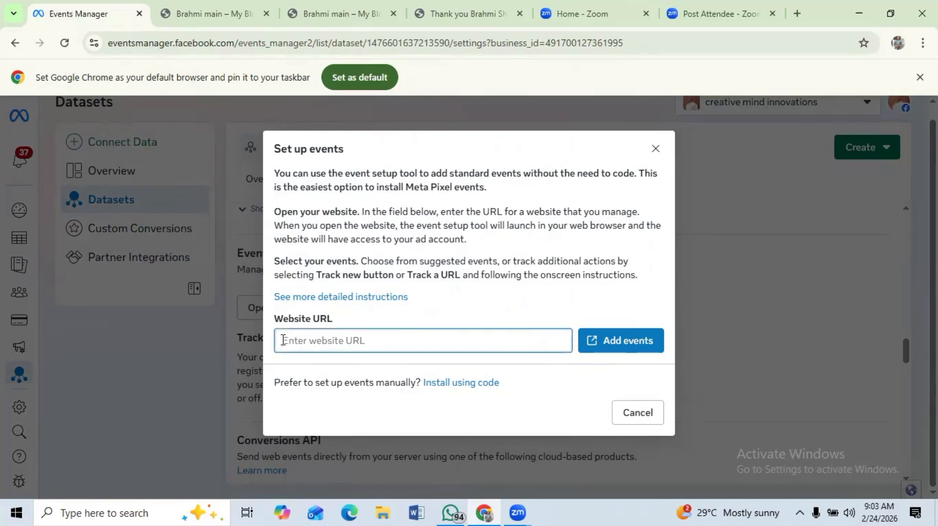
{"action": "right_click", "coordinate": [283, 340]}
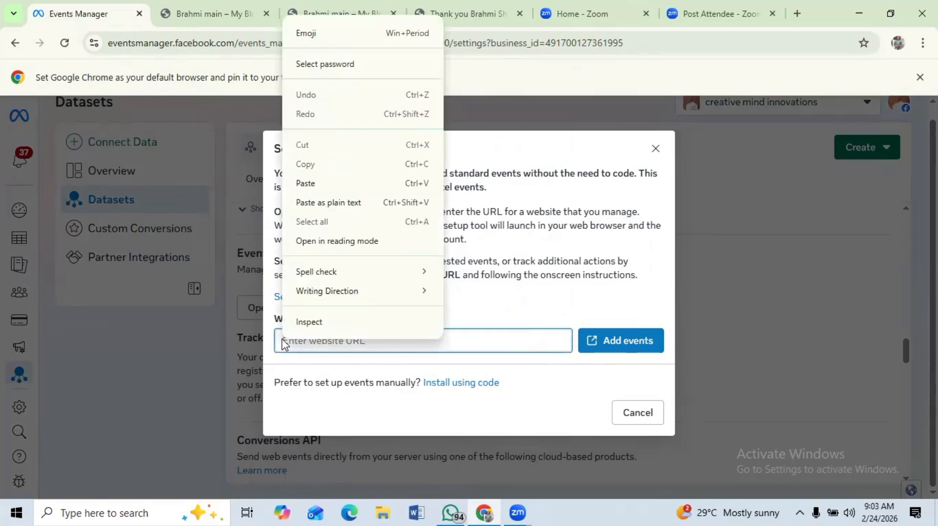
{"action": "left_click", "coordinate": [314, 188]}
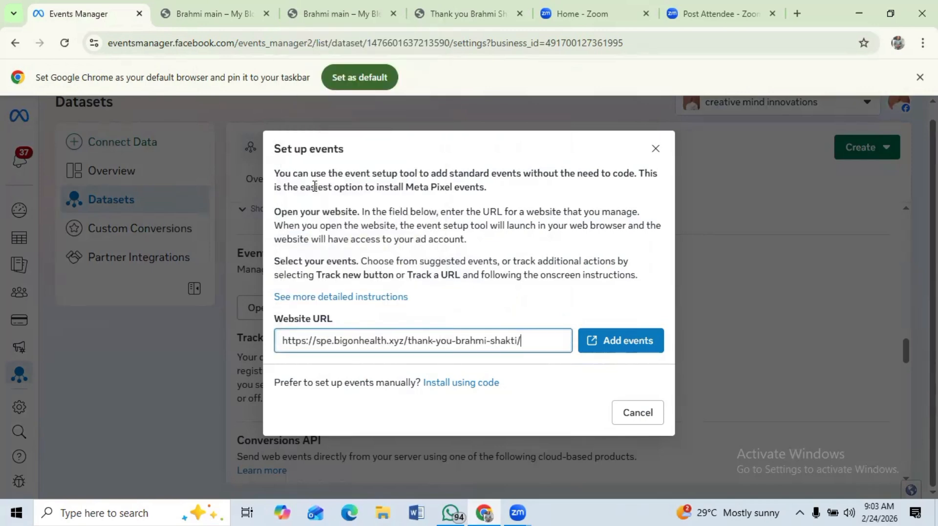
{"action": "left_click", "coordinate": [624, 345]}
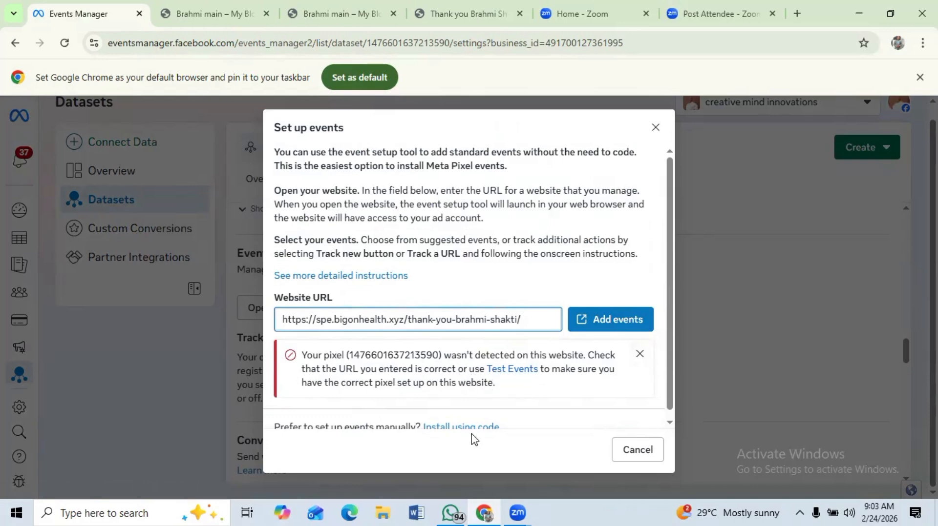
{"action": "left_click", "coordinate": [640, 355]}
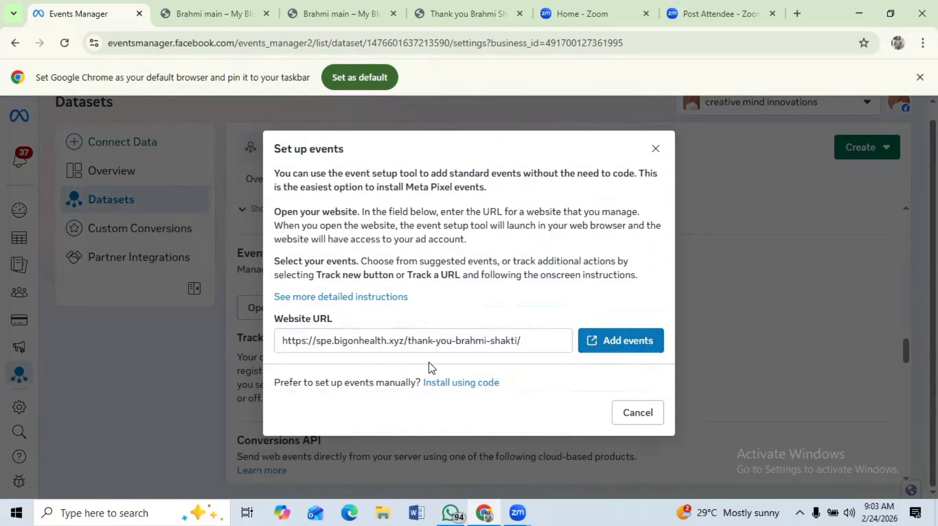
{"action": "left_click", "coordinate": [620, 339]}
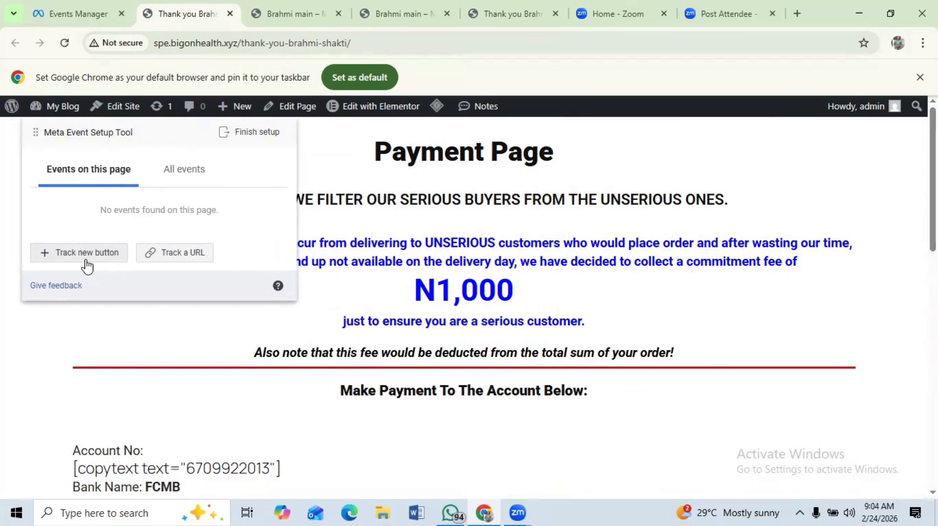
- Track a Purchase event by URL, with URL equals the thank-you page address, and confirm it
{"action": "left_click", "coordinate": [170, 253]}
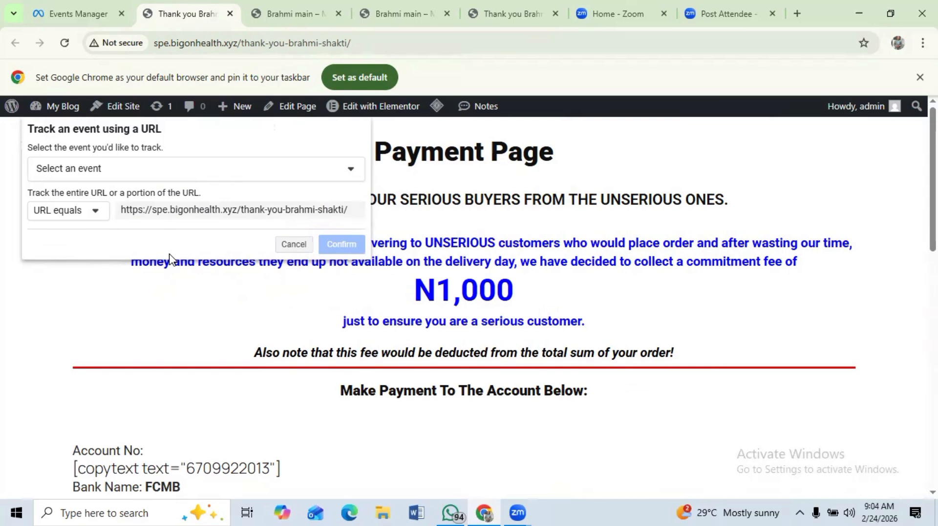
{"action": "left_click", "coordinate": [352, 168]}
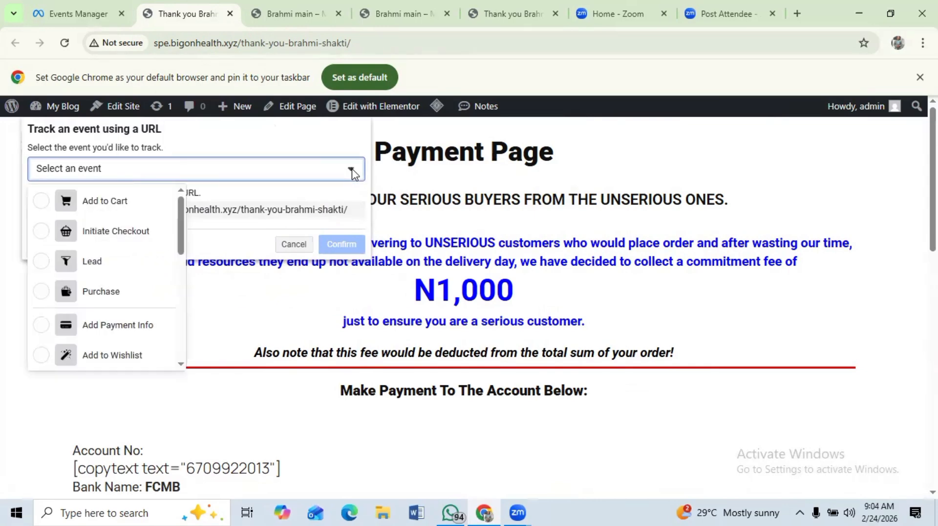
{"action": "left_click", "coordinate": [66, 293]}
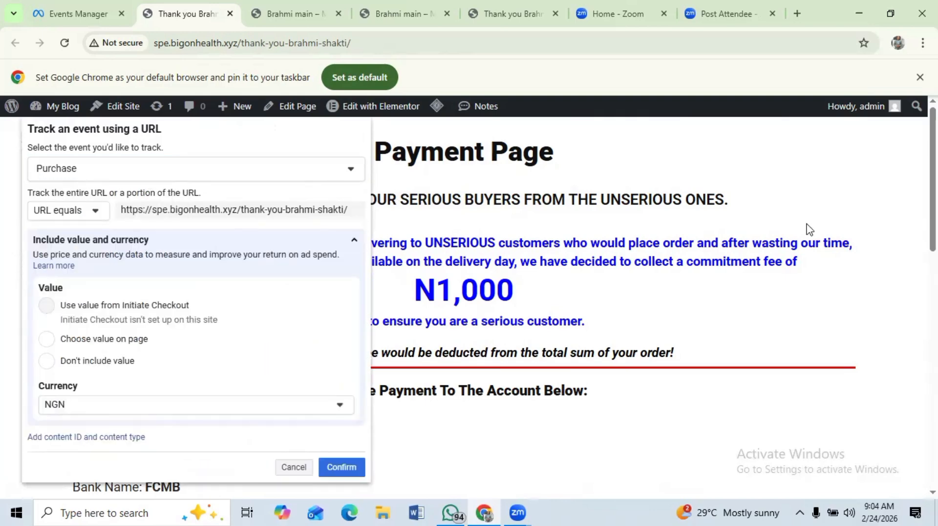
{"action": "scroll", "coordinate": [653, 308], "scroll_direction": "down", "scroll_amount": 2}
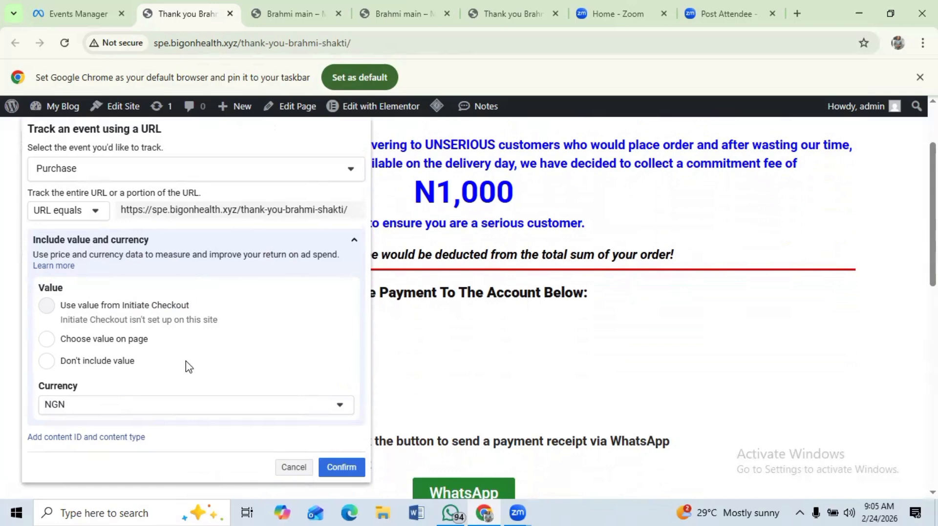
{"action": "left_click", "coordinate": [342, 468]}
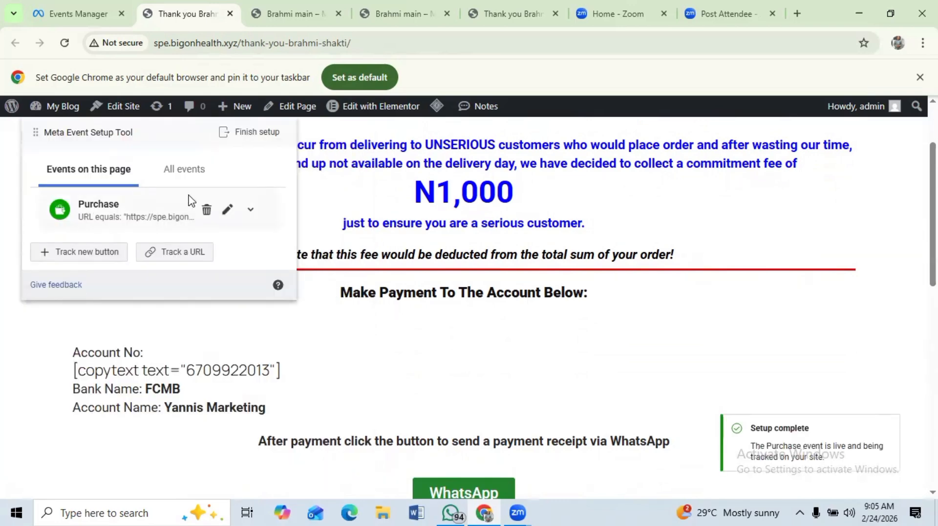
- Finish the event setup and skip the tool's helpfulness feedback
{"action": "left_click", "coordinate": [250, 139]}
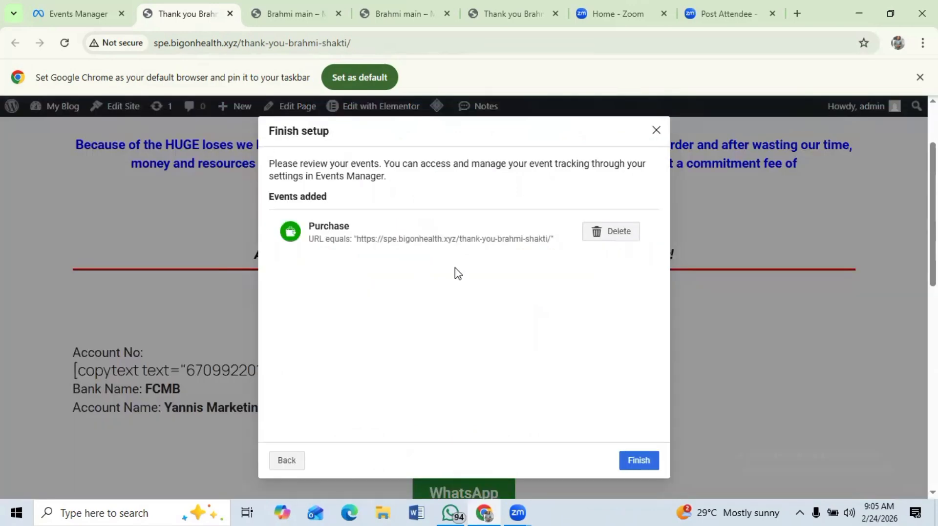
{"action": "left_click", "coordinate": [640, 462]}
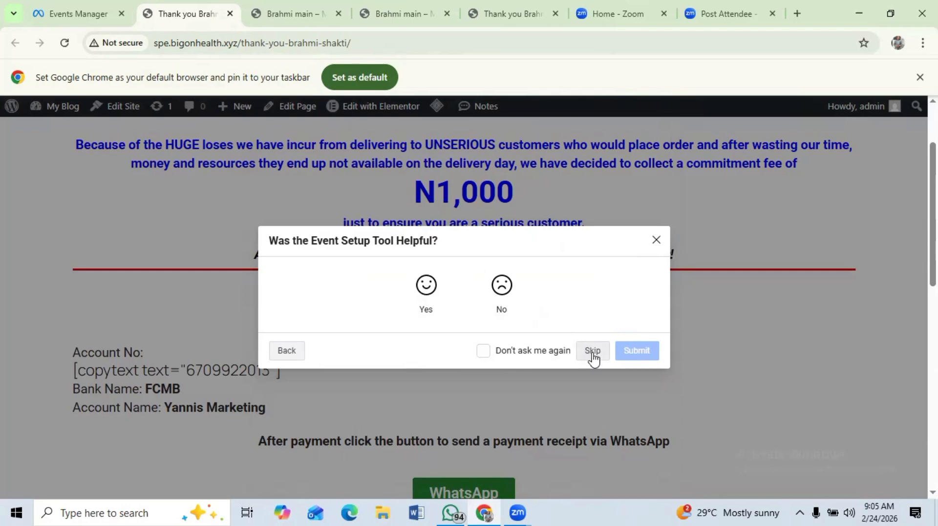
{"action": "left_click", "coordinate": [423, 294]}
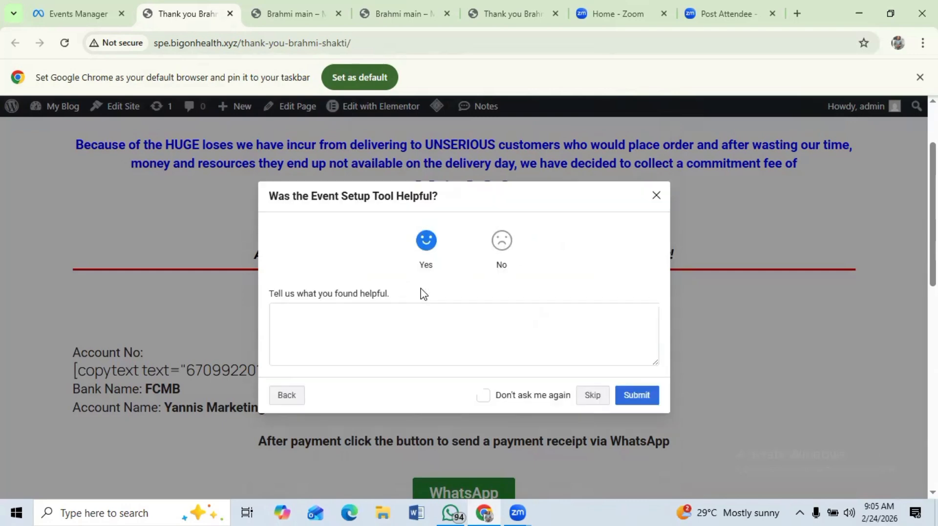
{"action": "left_click", "coordinate": [592, 401]}
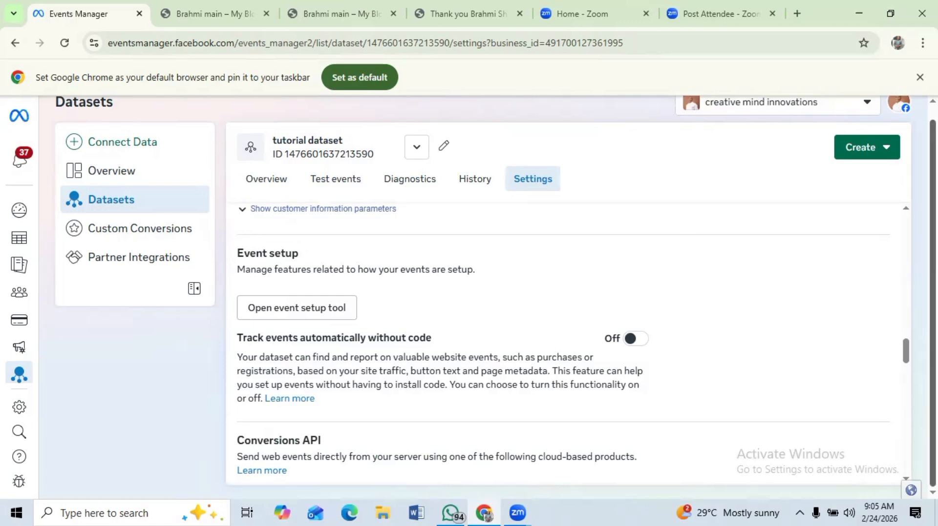
- Clear the tutorial dataset's test session activity in Test events
{"action": "left_click", "coordinate": [337, 180]}
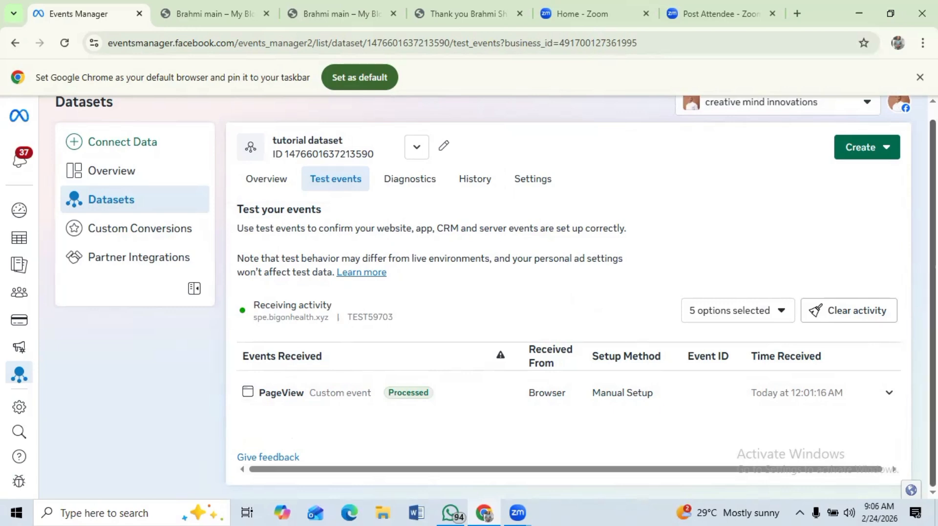
{"action": "left_click", "coordinate": [856, 315]}
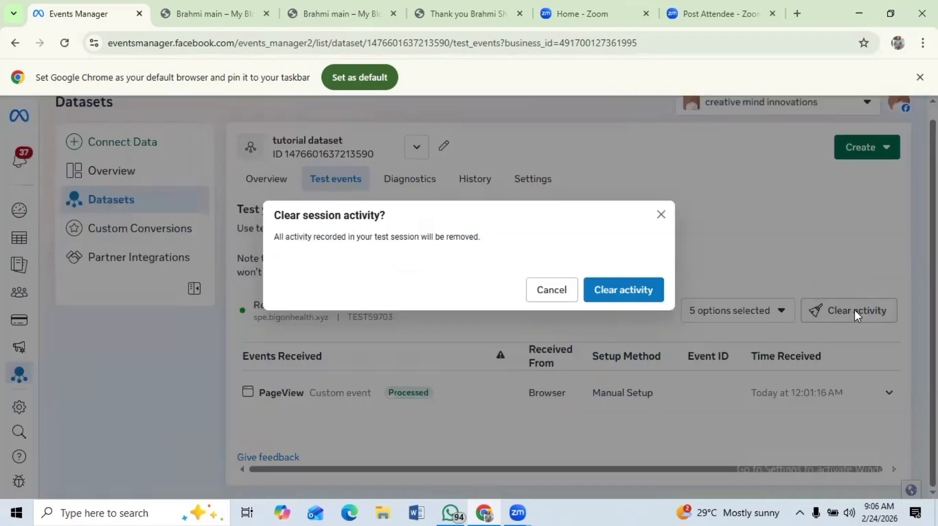
{"action": "left_click", "coordinate": [625, 293]}
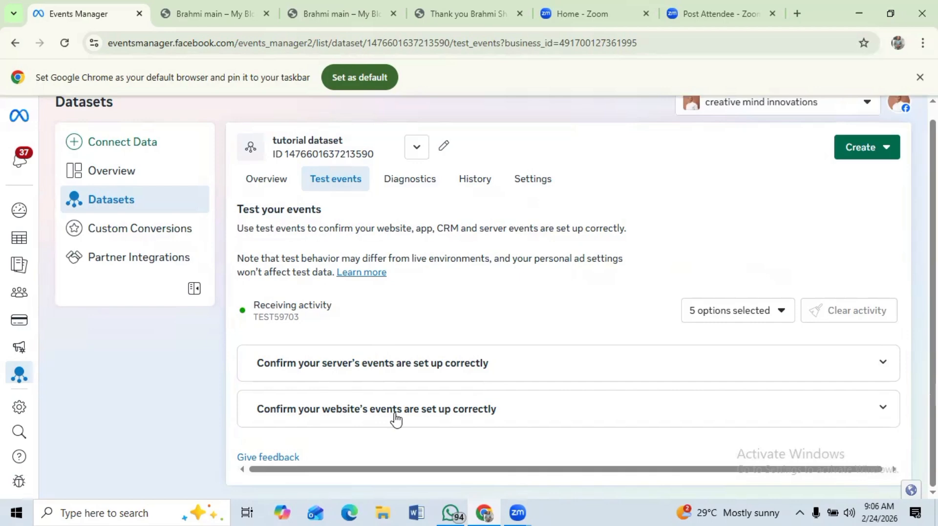
- Run Test Events on the thank-you page URL and review the events received in Events Manager
{"action": "left_click", "coordinate": [365, 416]}
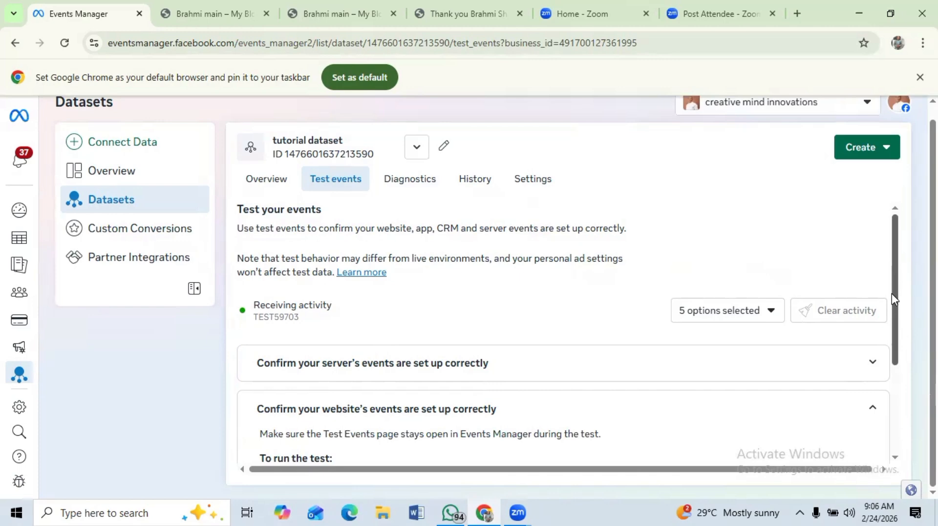
{"action": "left_click_drag", "start_coordinate": [892, 294], "coordinate": [896, 408]}
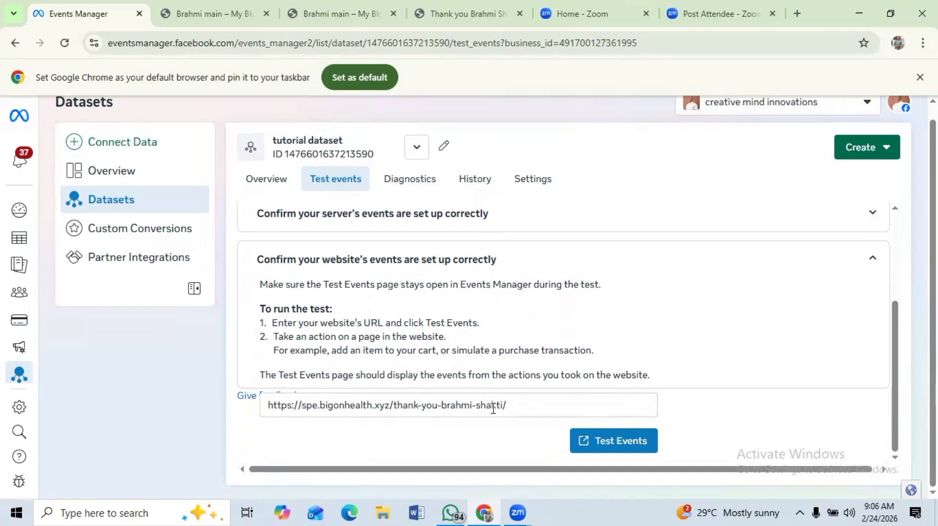
{"action": "left_click", "coordinate": [618, 444]}
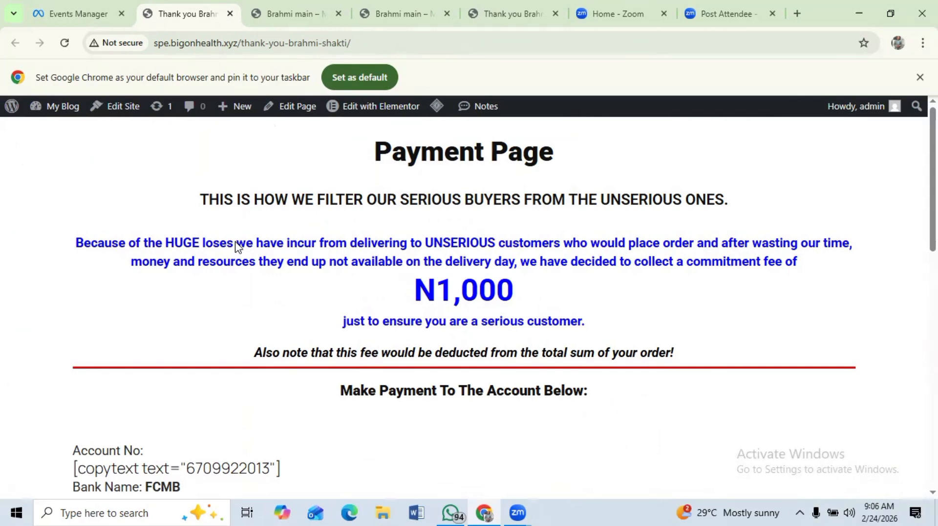
{"action": "left_click", "coordinate": [63, 15]}
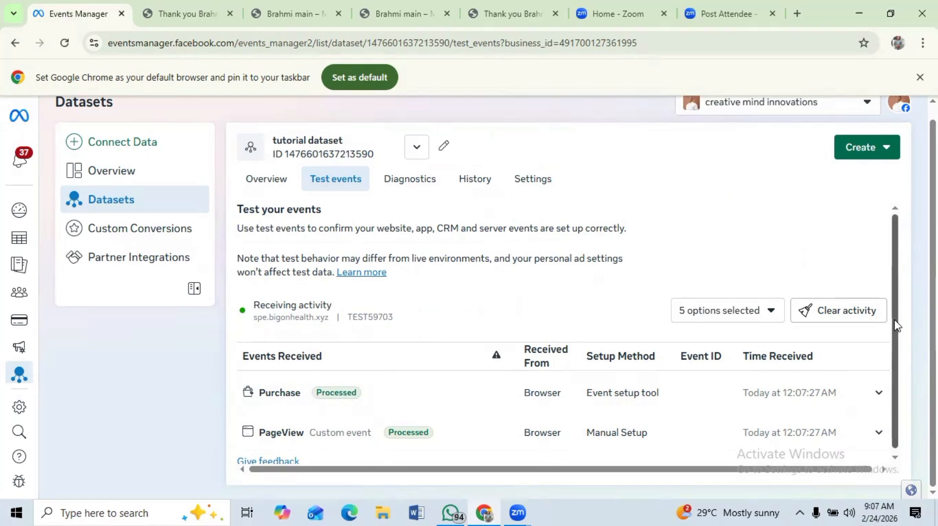
{"action": "scroll", "coordinate": [890, 351], "scroll_direction": "down", "scroll_amount": 1}
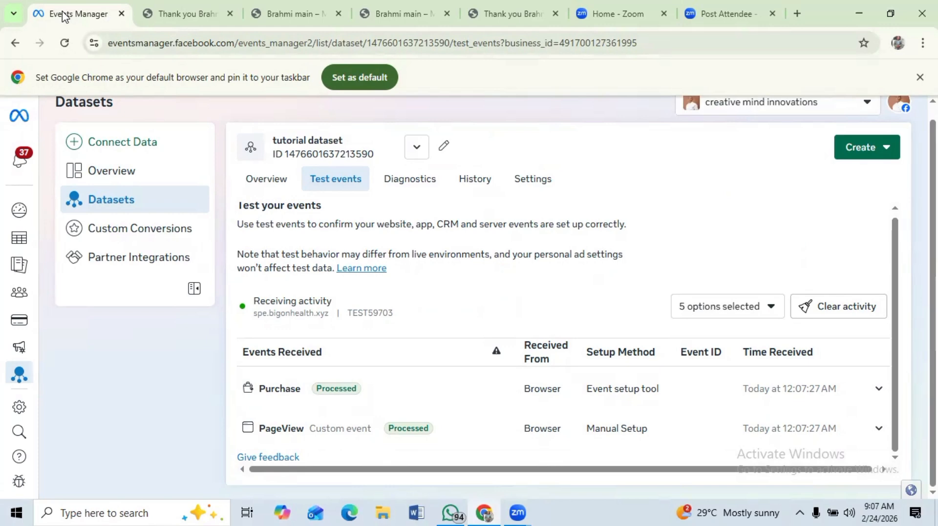
- Open the Special Sales Campaign (testimonial video 2) in Ads Manager for editing and go to its ad set
{"action": "mouse_move", "coordinate": [20, 238]}
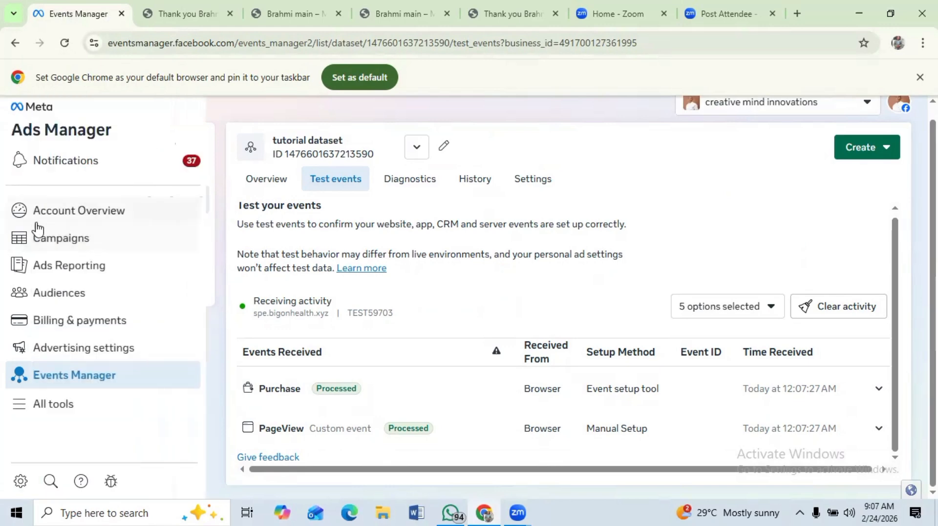
{"action": "left_click", "coordinate": [51, 242]}
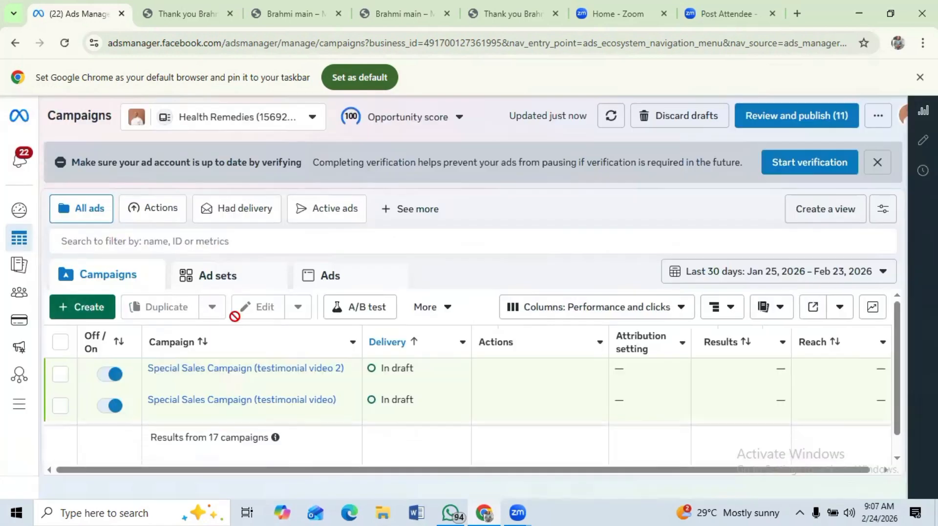
{"action": "mouse_move", "coordinate": [419, 379]}
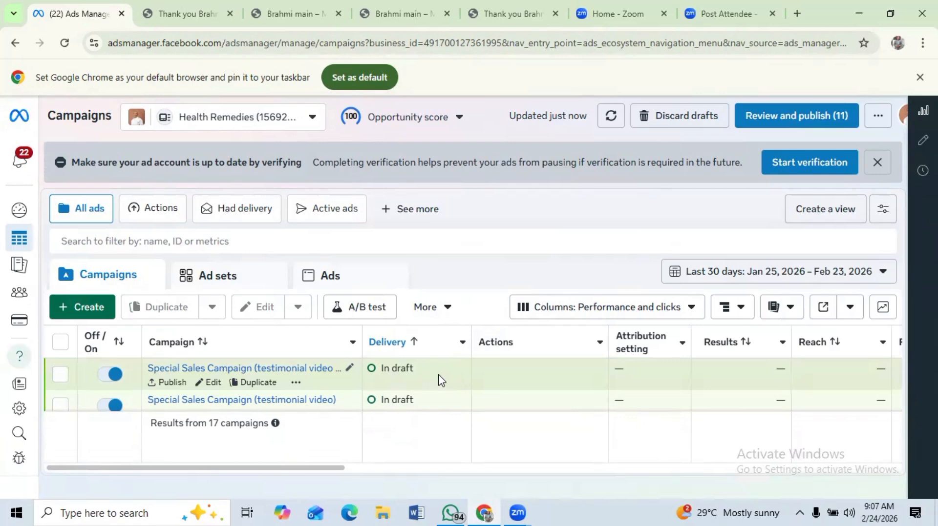
{"action": "left_click", "coordinate": [213, 383]}
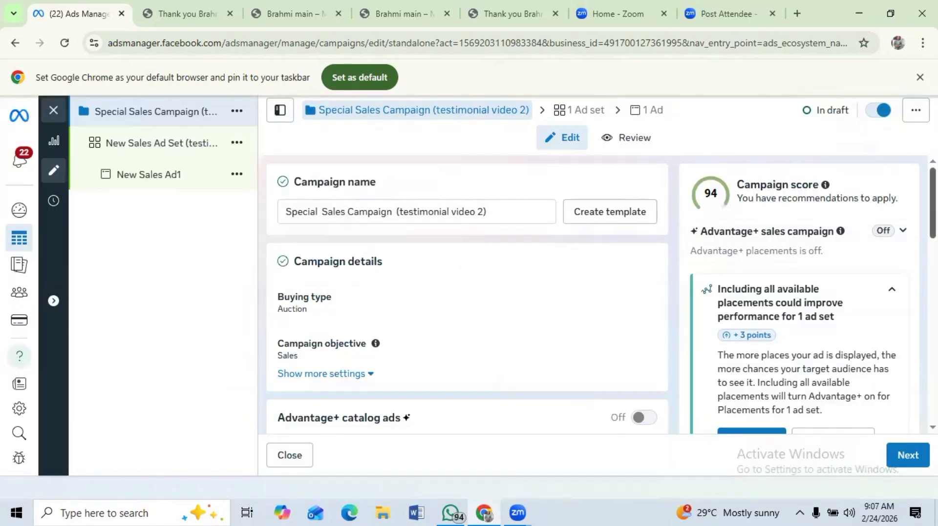
{"action": "scroll", "coordinate": [467, 293], "scroll_direction": "down", "scroll_amount": 10}
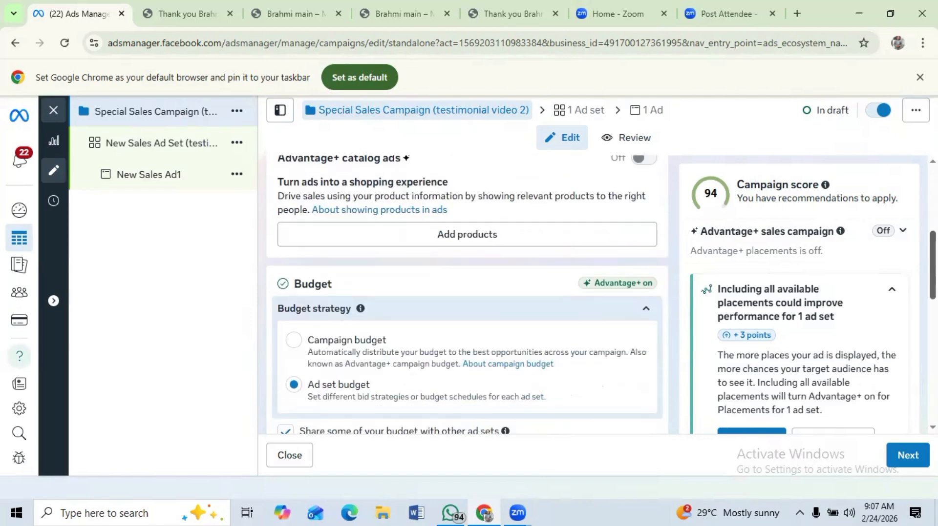
{"action": "scroll", "coordinate": [641, 214], "scroll_direction": "up", "scroll_amount": 5}
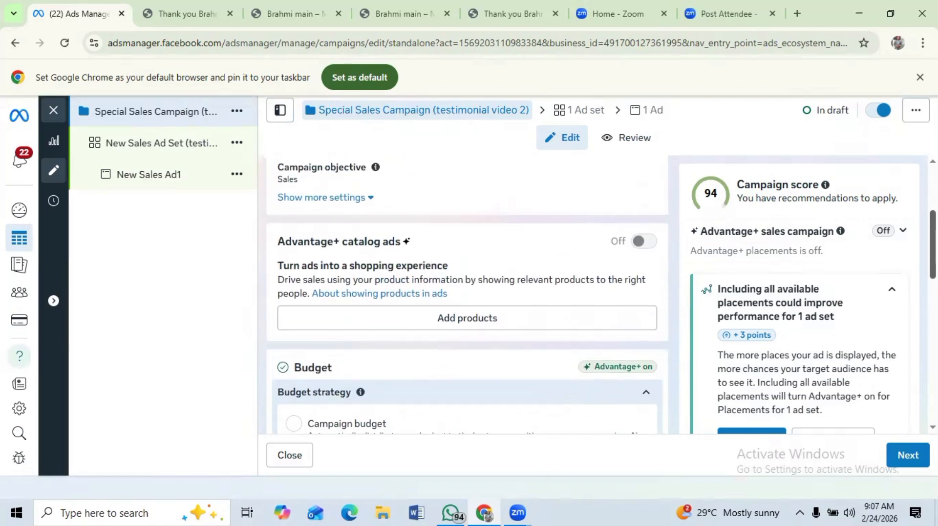
{"action": "left_click", "coordinate": [589, 117]}
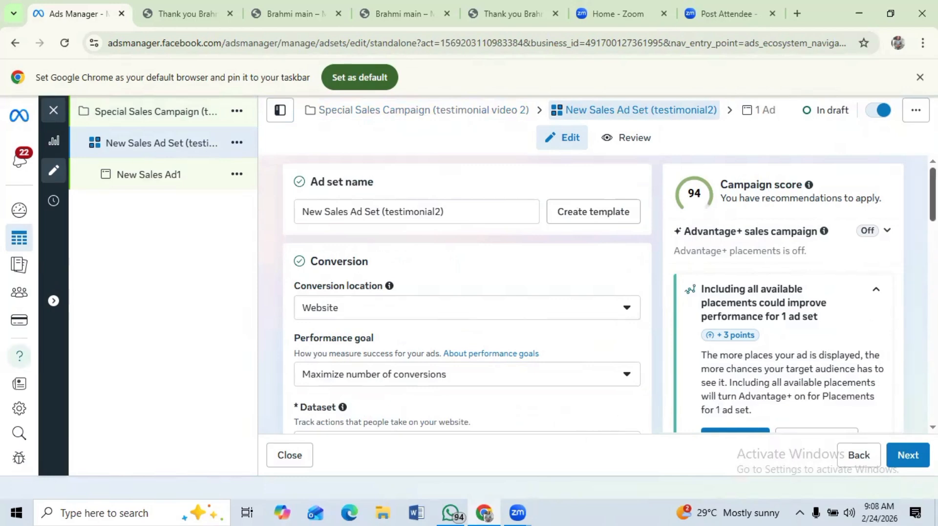
- Switch the ad set's conversion dataset to the tutorial dataset
{"action": "scroll", "coordinate": [484, 279], "scroll_direction": "down", "scroll_amount": 4}
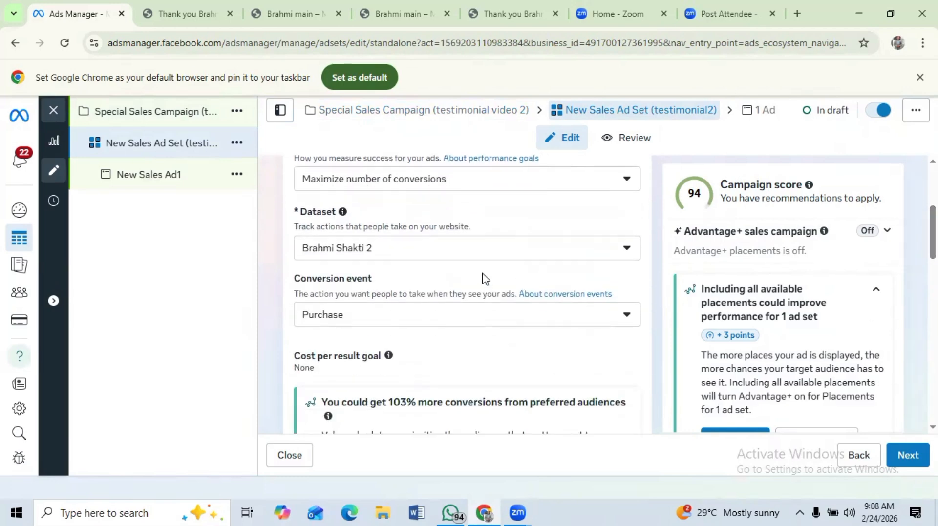
{"action": "left_click", "coordinate": [626, 249]}
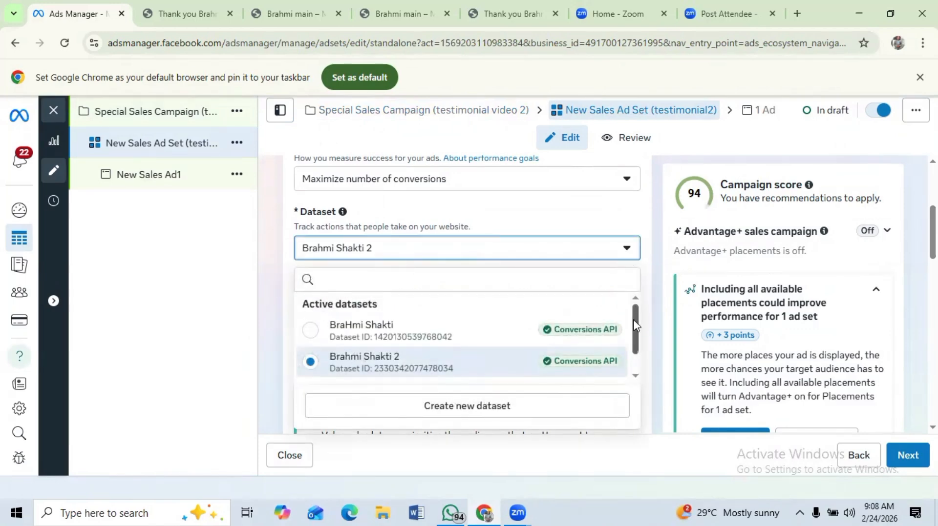
{"action": "scroll", "coordinate": [629, 345], "scroll_direction": "down", "scroll_amount": 2}
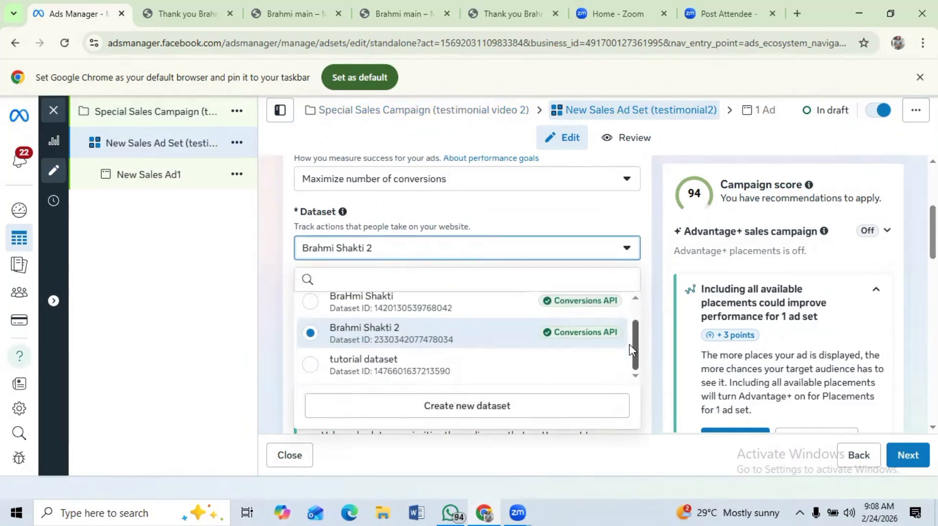
{"action": "left_click", "coordinate": [351, 370]}
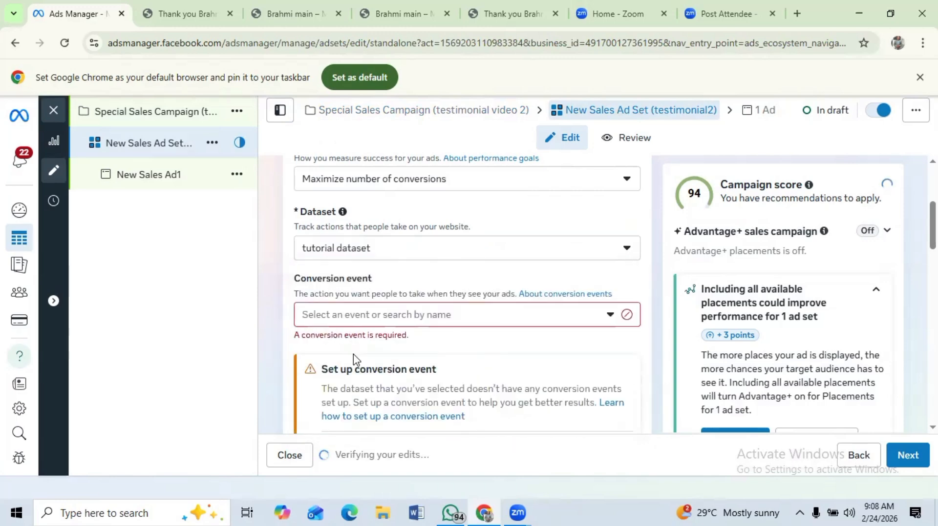
- Set the ad set's conversion event to Purchase
{"action": "left_click", "coordinate": [610, 317]}
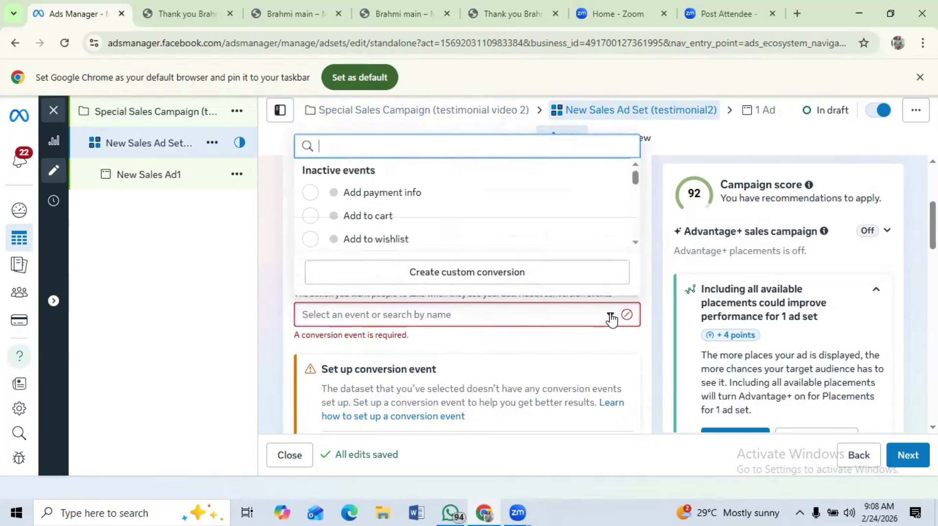
{"action": "left_click_drag", "start_coordinate": [636, 177], "coordinate": [637, 208]}
{"action": "left_click_drag", "start_coordinate": [635, 205], "coordinate": [635, 205]}
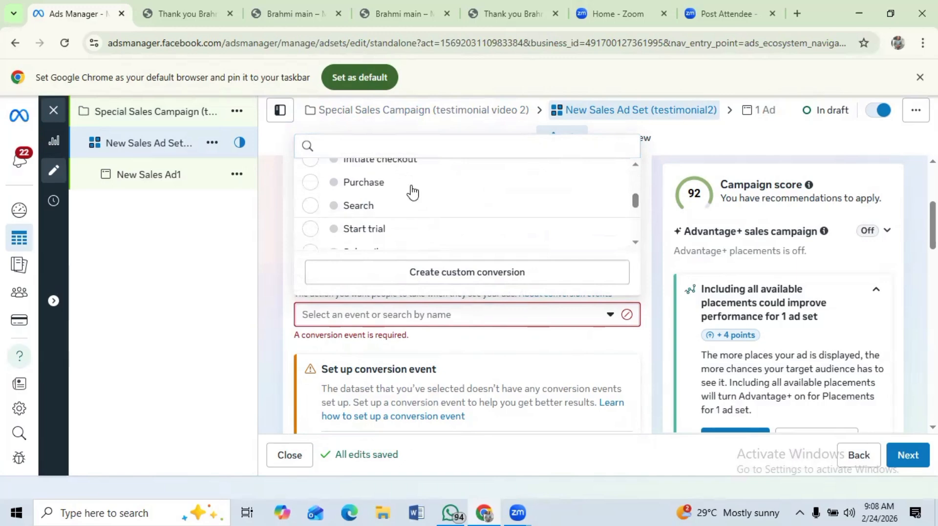
{"action": "left_click", "coordinate": [308, 183]}
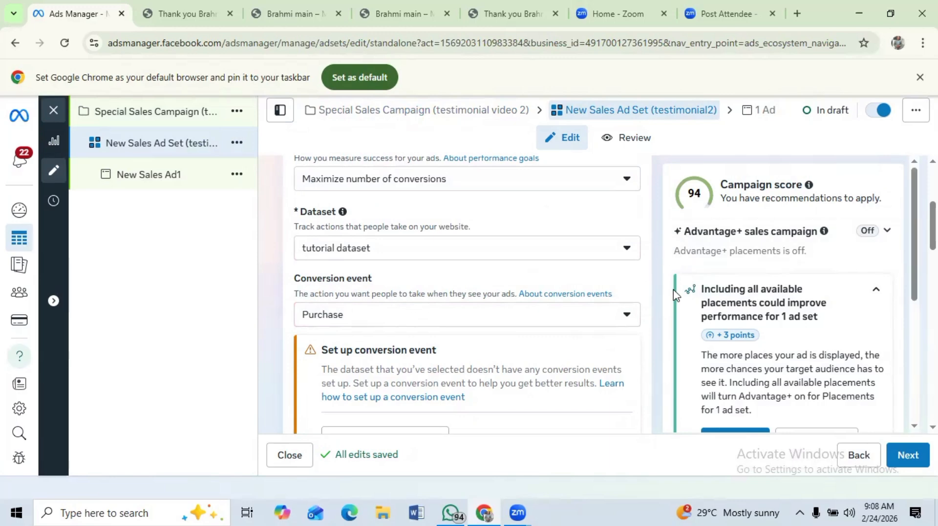
{"action": "left_click_drag", "start_coordinate": [912, 221], "coordinate": [932, 245]}
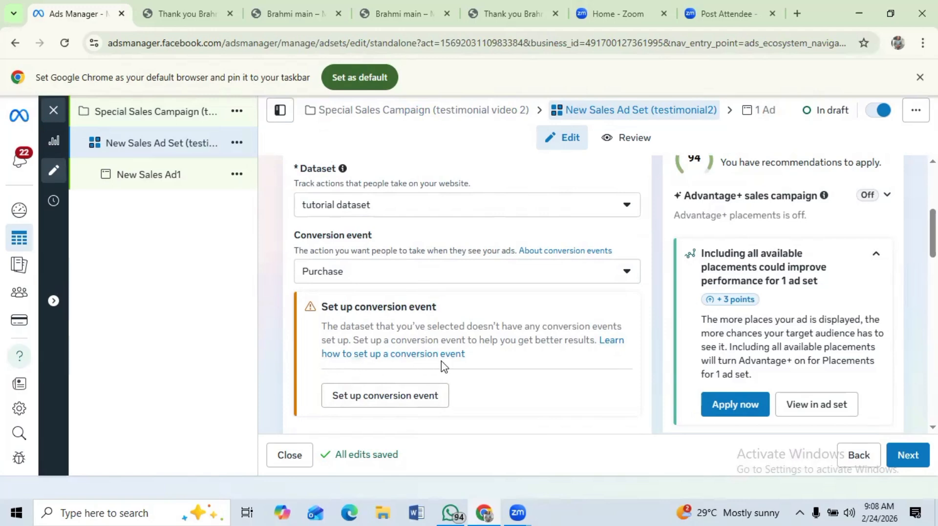
{"action": "left_click_drag", "start_coordinate": [932, 233], "coordinate": [933, 276]}
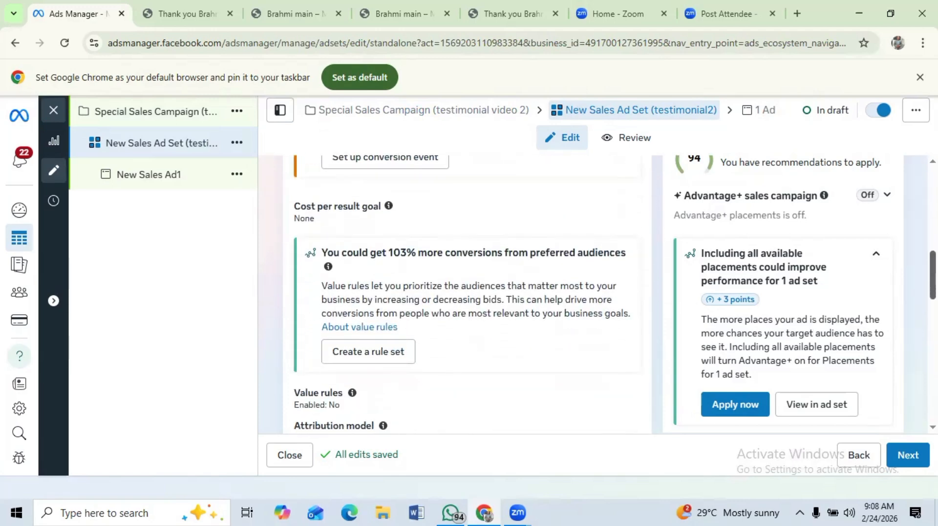